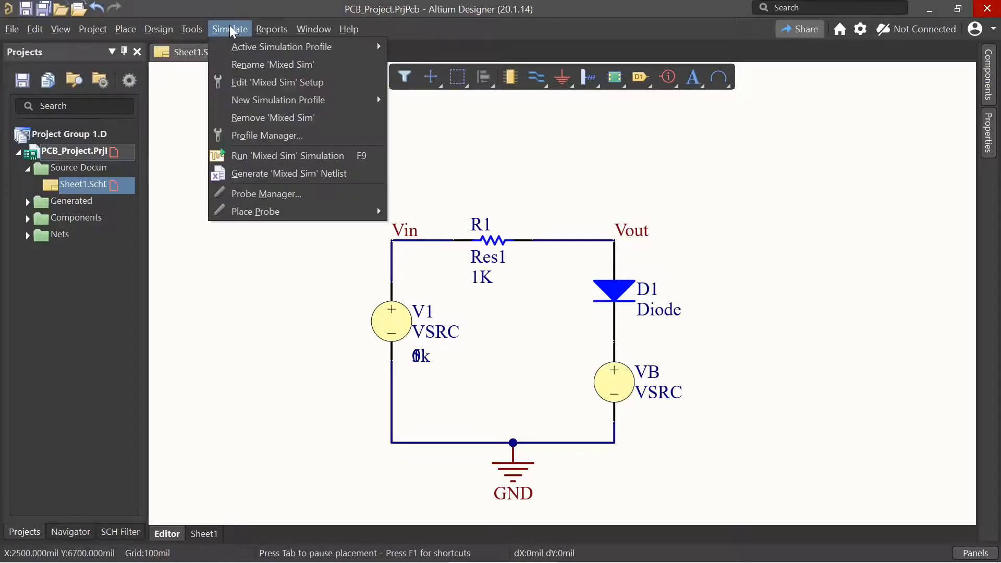
Edit the Mixed Sim setup to show active signals and activate Vout, D1[id] and Vin.
left_click(273, 82)
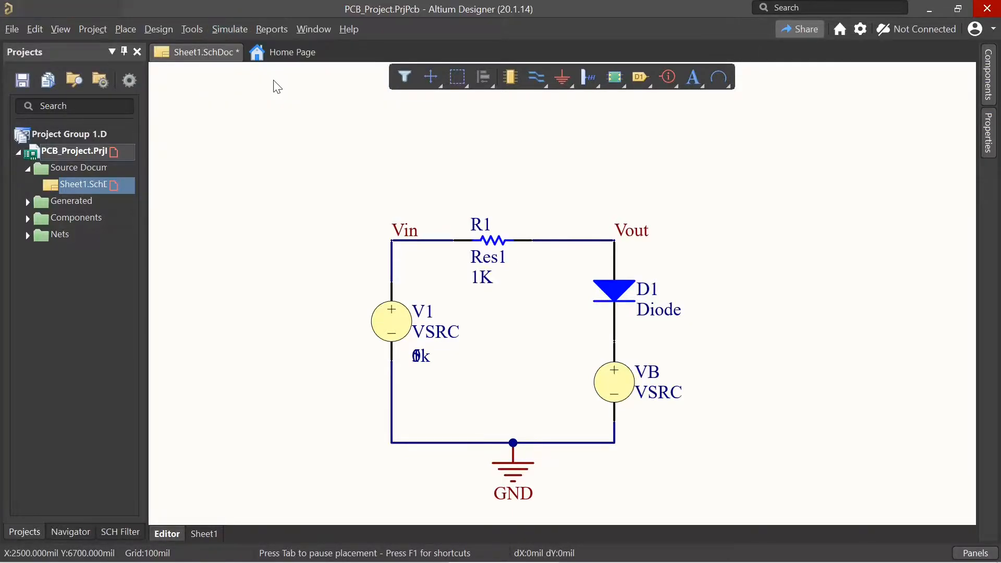
left_click(568, 133)
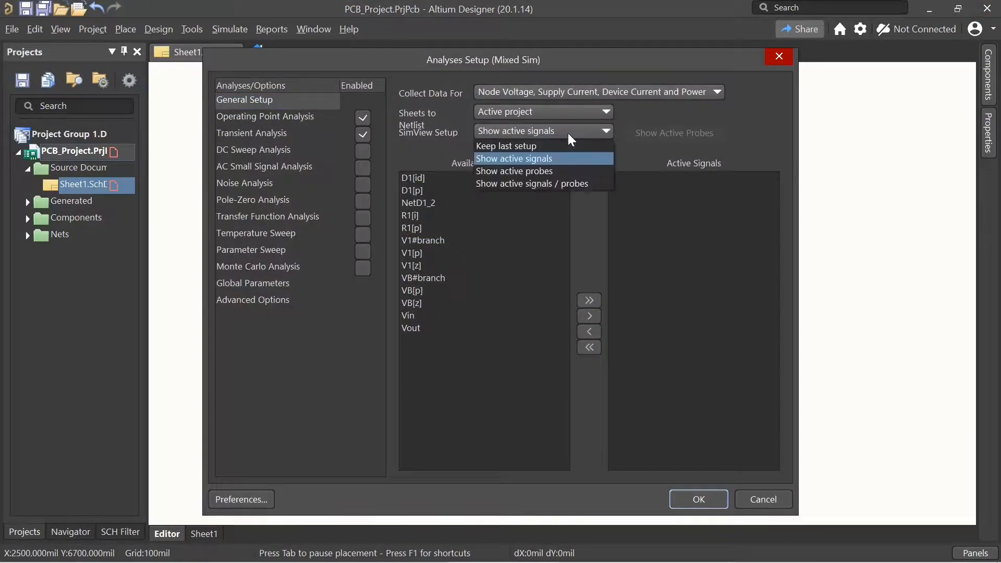
left_click(553, 159)
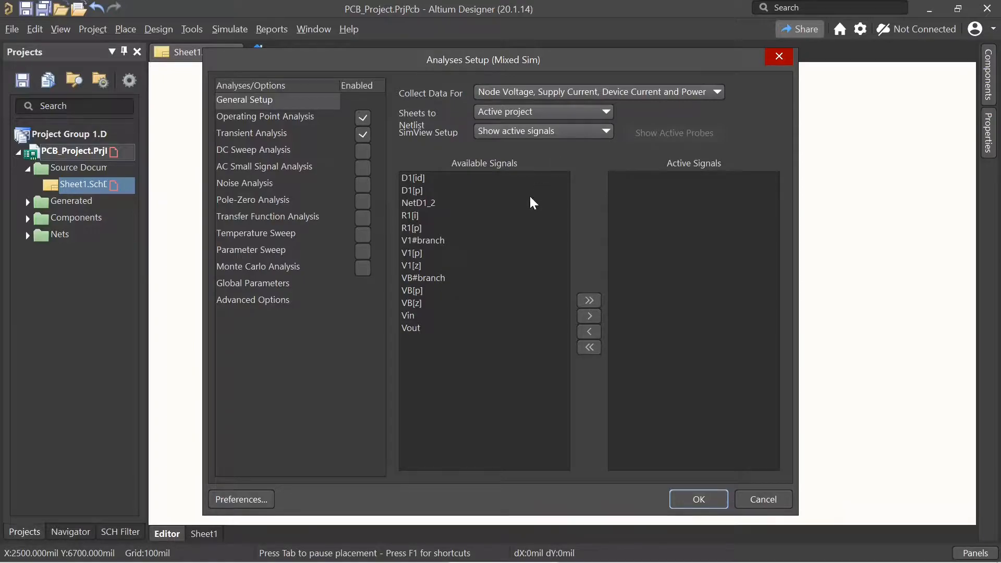
double_click(417, 328)
double_click(424, 177)
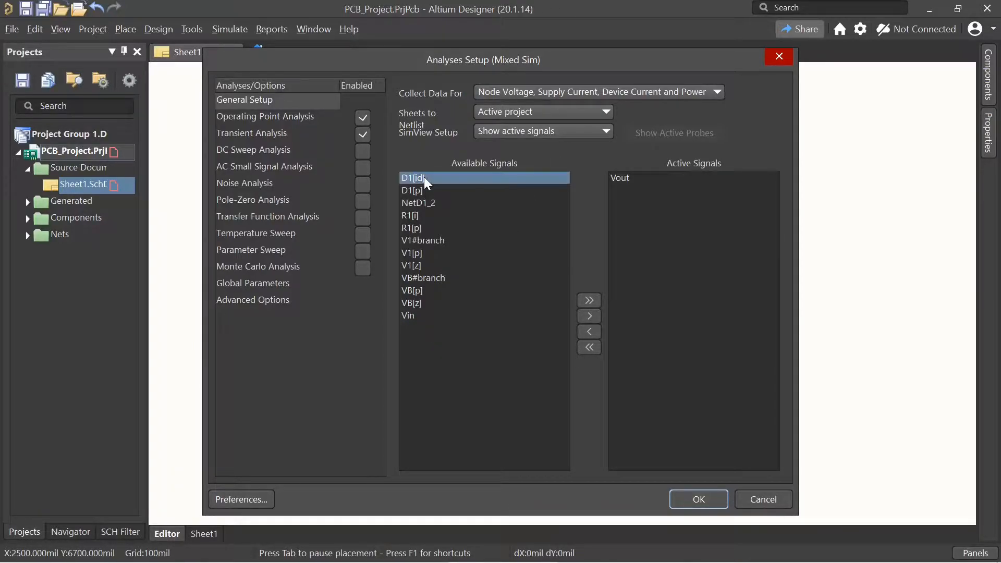
Enable the DC Sweep analysis with V1 as primary source, running from -1.000 to 2.000, and accept the analyses setup.
left_click(269, 135)
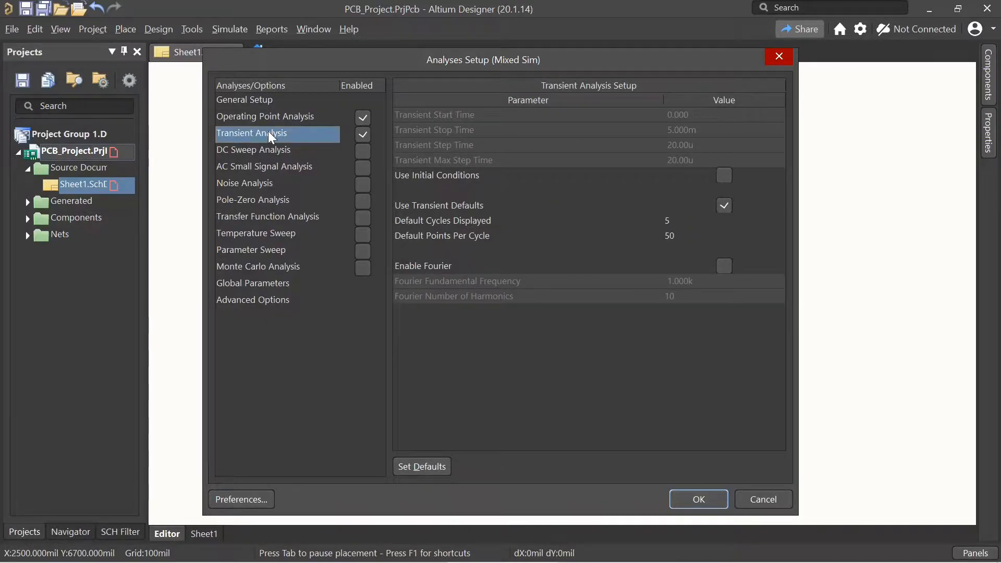
left_click(362, 152)
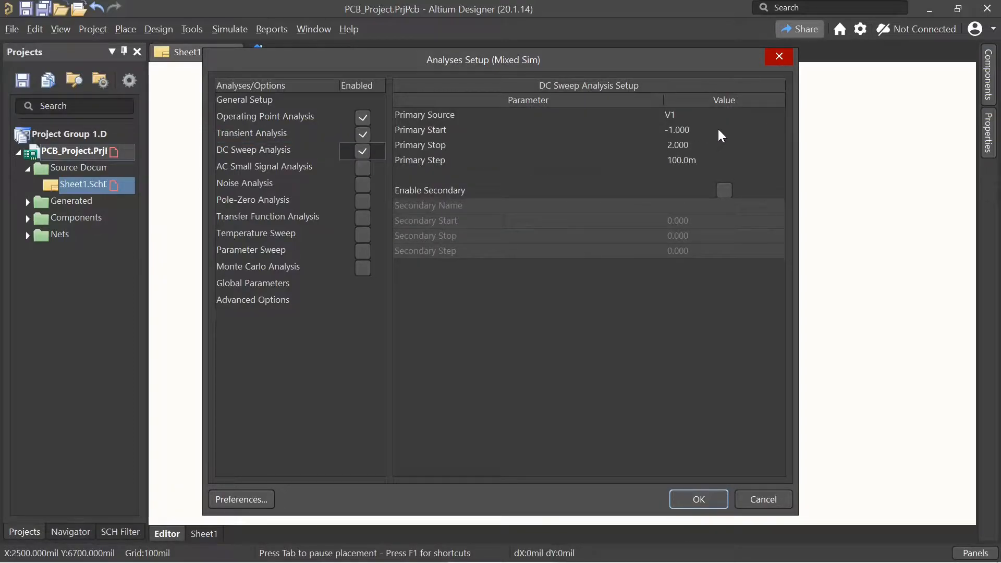
left_click(730, 115)
left_click(777, 115)
left_click(778, 115)
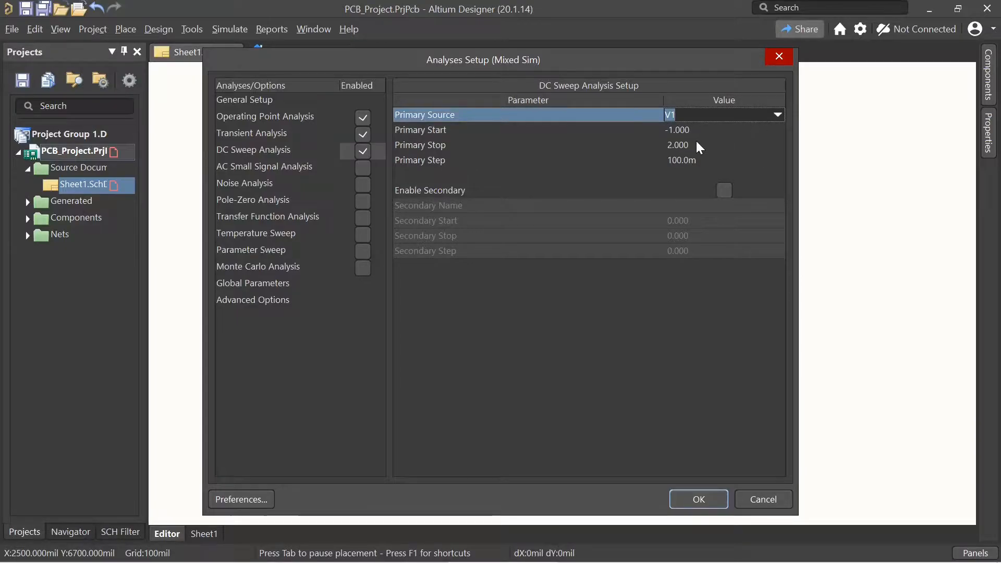
left_click(706, 130)
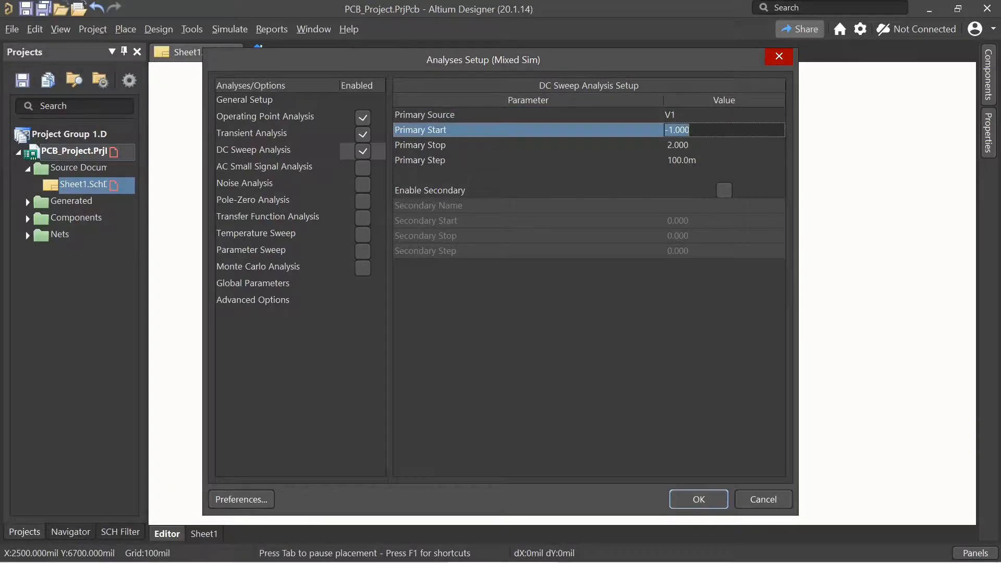
left_click(702, 130)
left_click(704, 146)
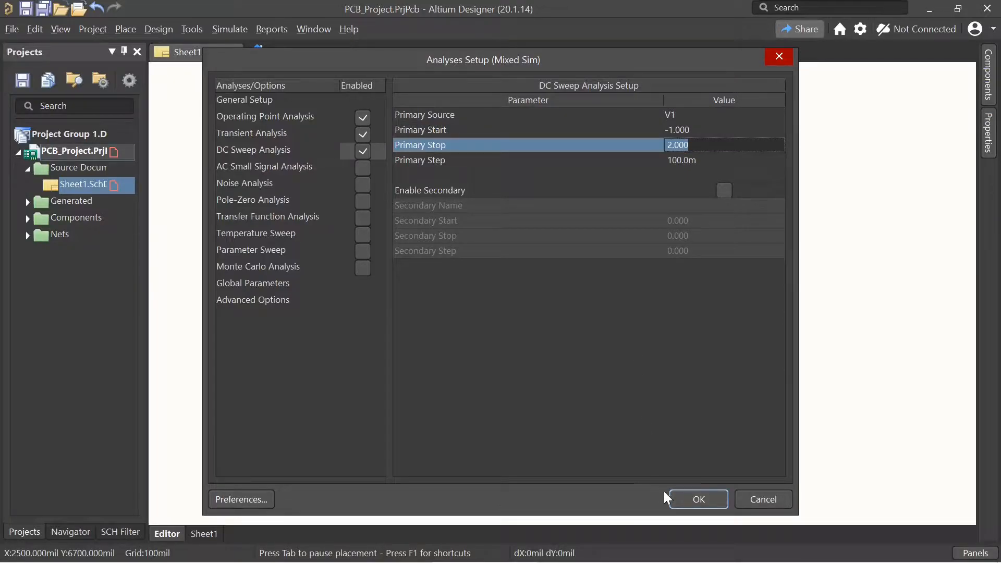
left_click(697, 499)
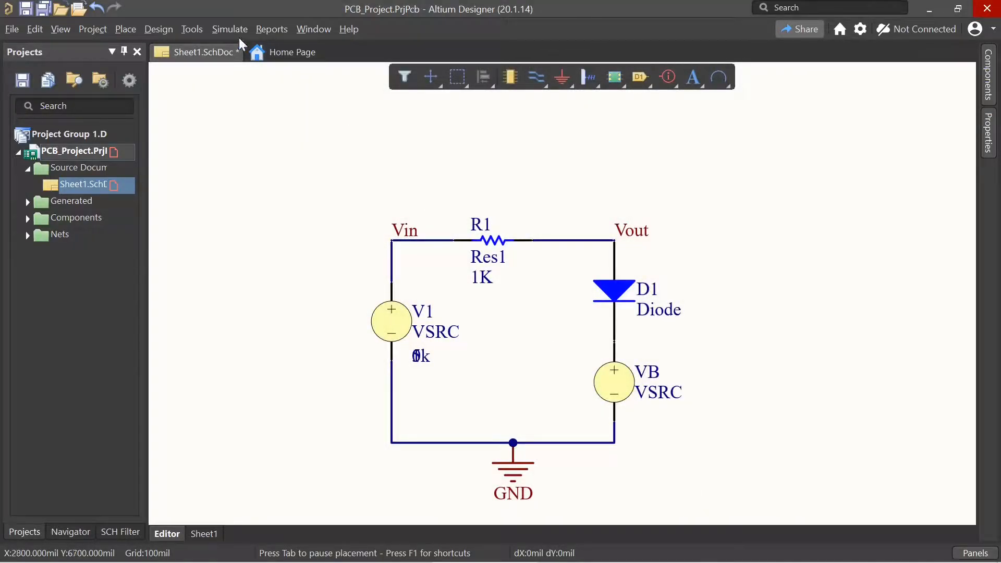
Run the Mixed Sim simulation and dismiss the message list covering the resulting waveforms.
left_click(220, 29)
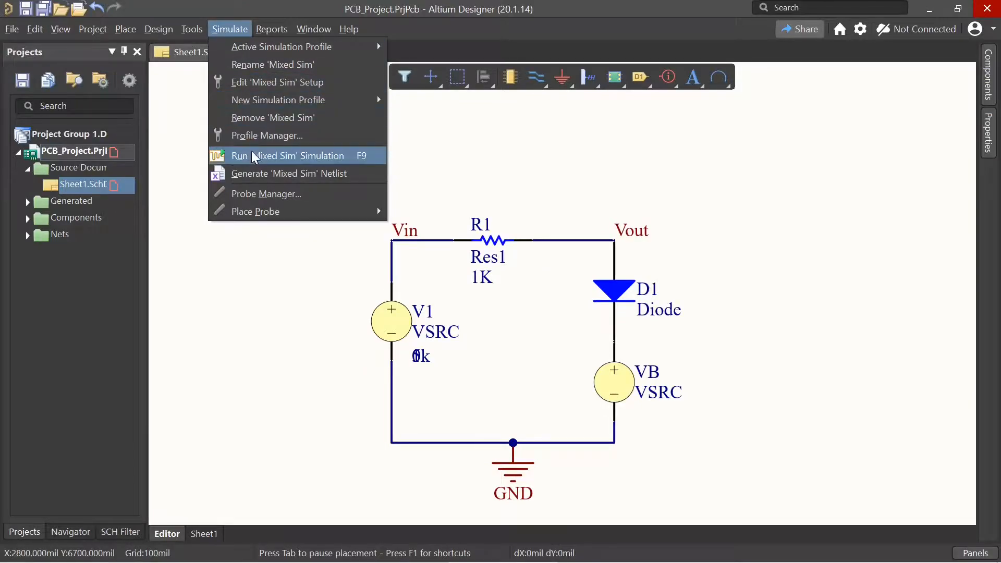
left_click(283, 157)
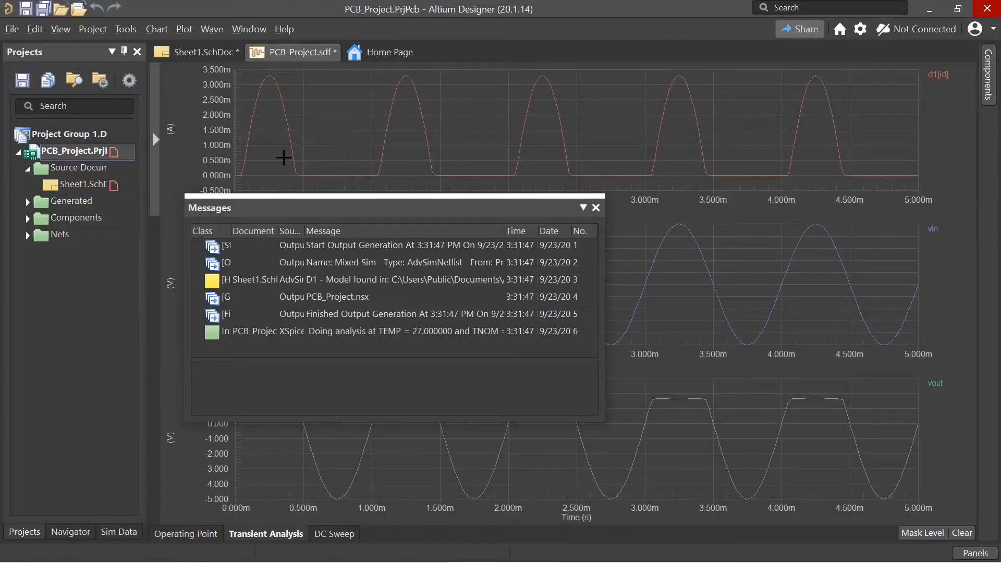
left_click(595, 207)
left_click(596, 208)
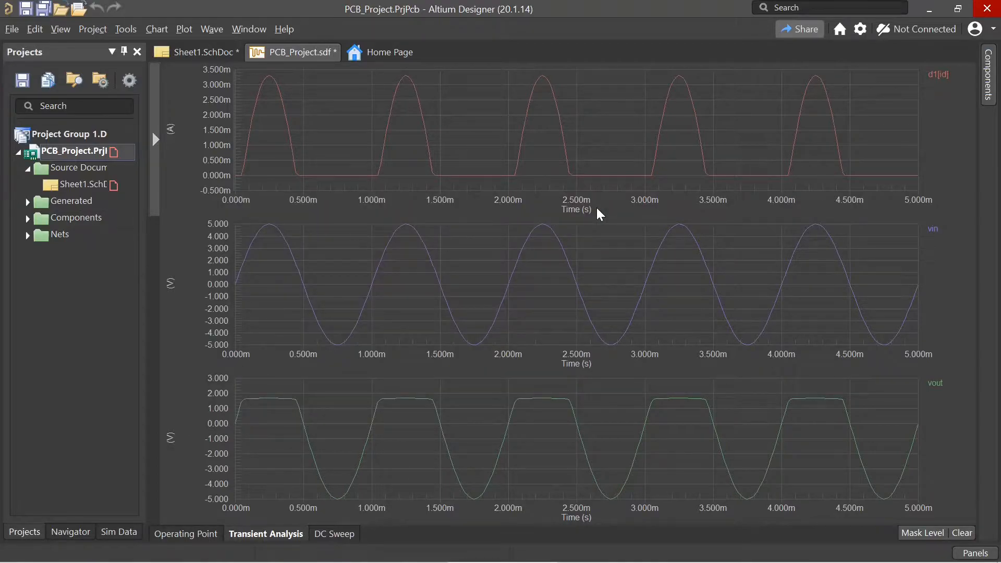
Examine the DC Sweep transfer curve of vout and compare it with the diode circuit in the schematic.
left_click(337, 534)
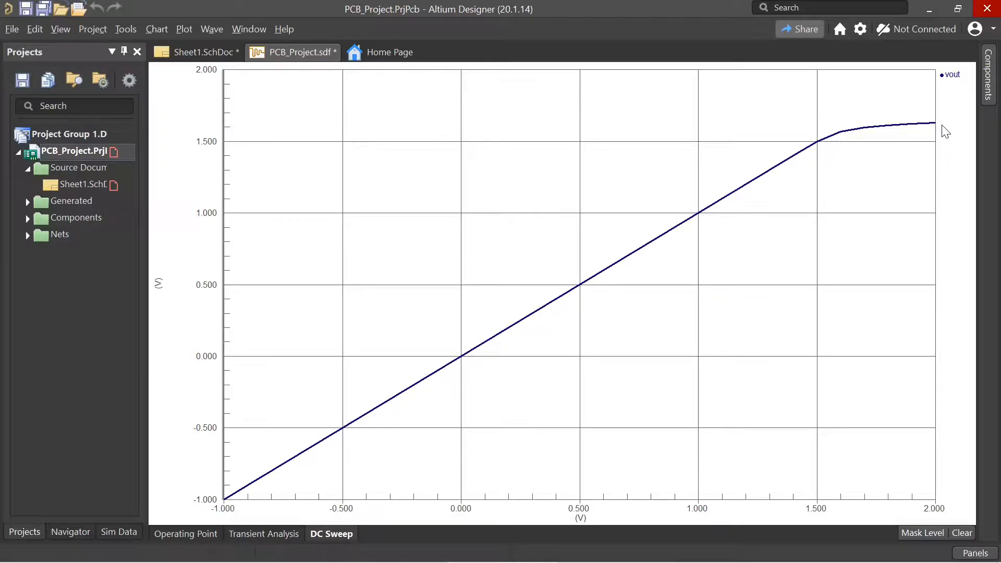
left_click(208, 51)
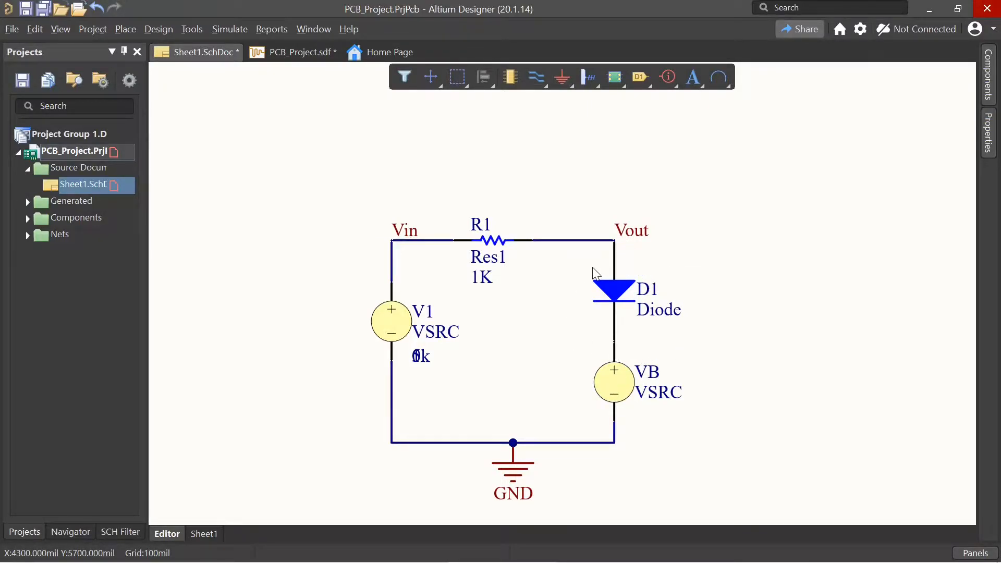
left_click(289, 51)
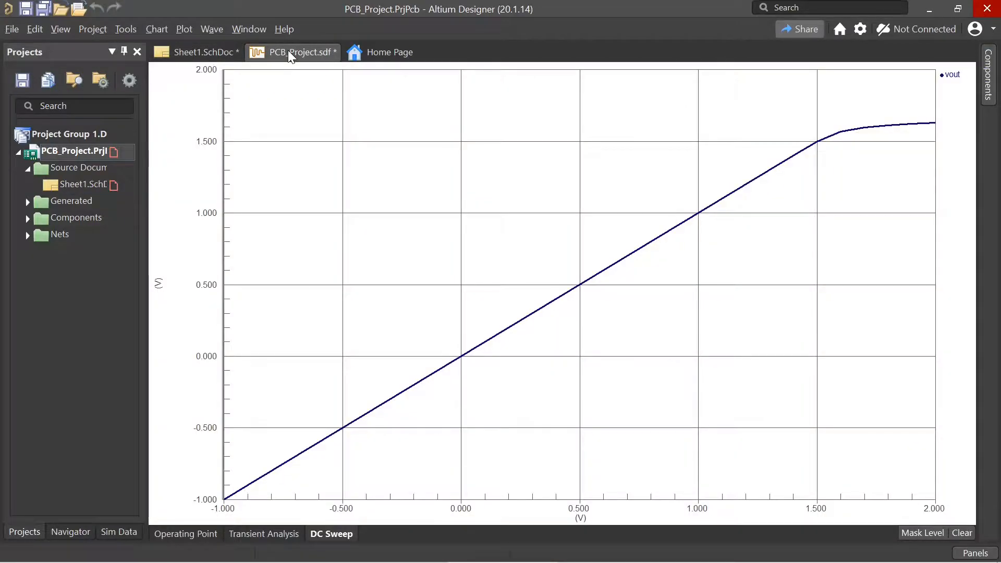
Delete the vout and d1[id] plots from the Transient Analysis chart, keeping only the vin plot.
left_click(279, 535)
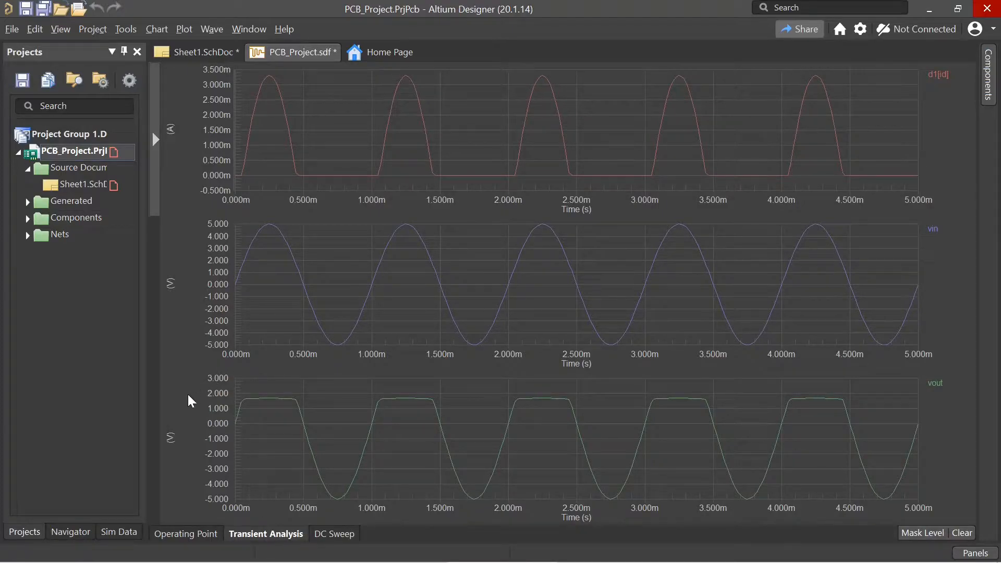
right_click(167, 402)
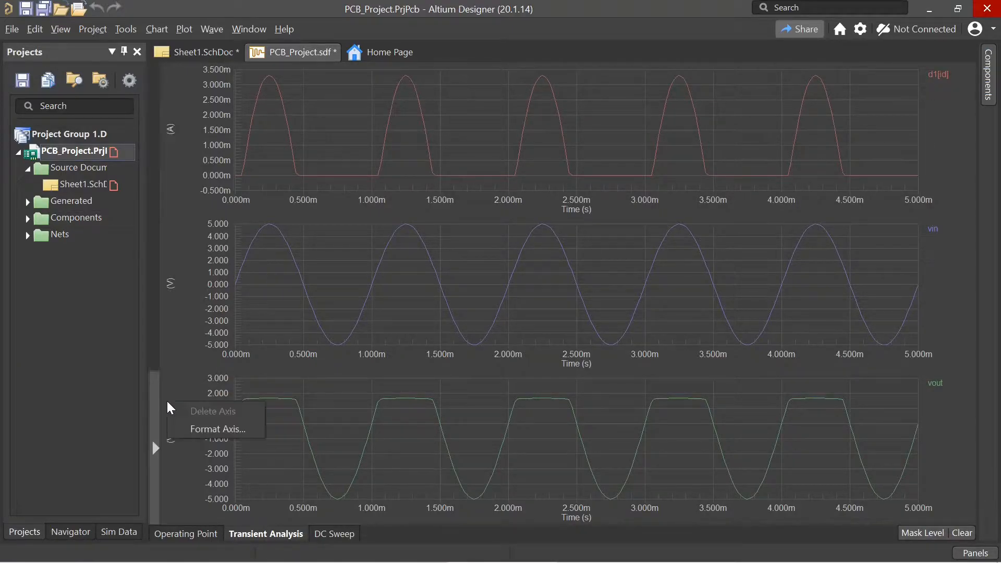
left_click(157, 394)
right_click(158, 395)
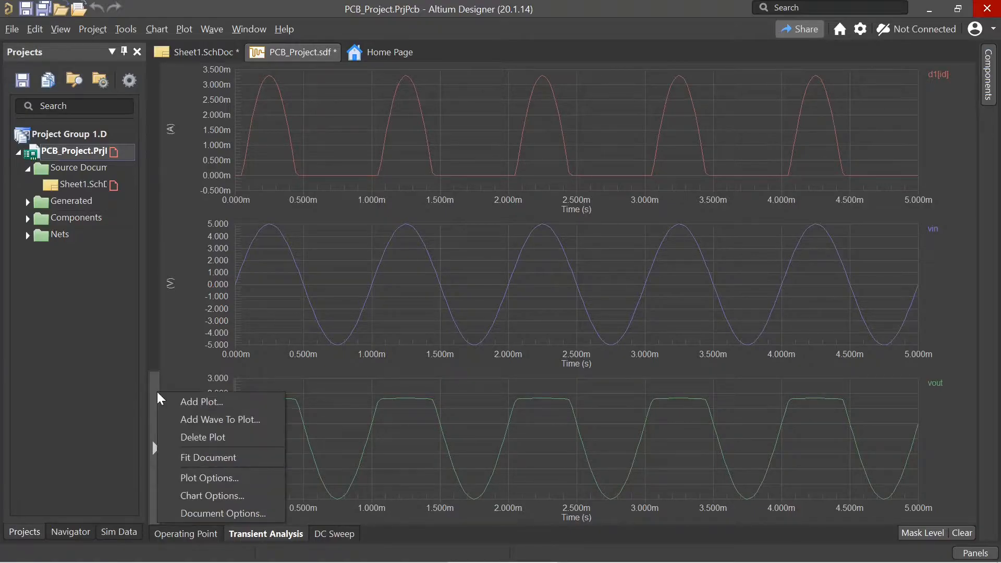
left_click(248, 440)
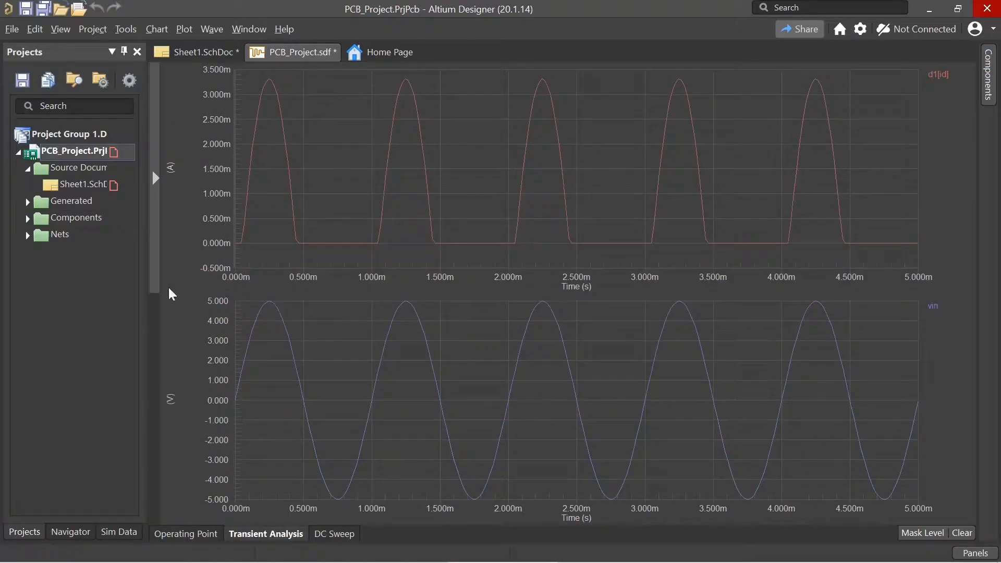
right_click(157, 143)
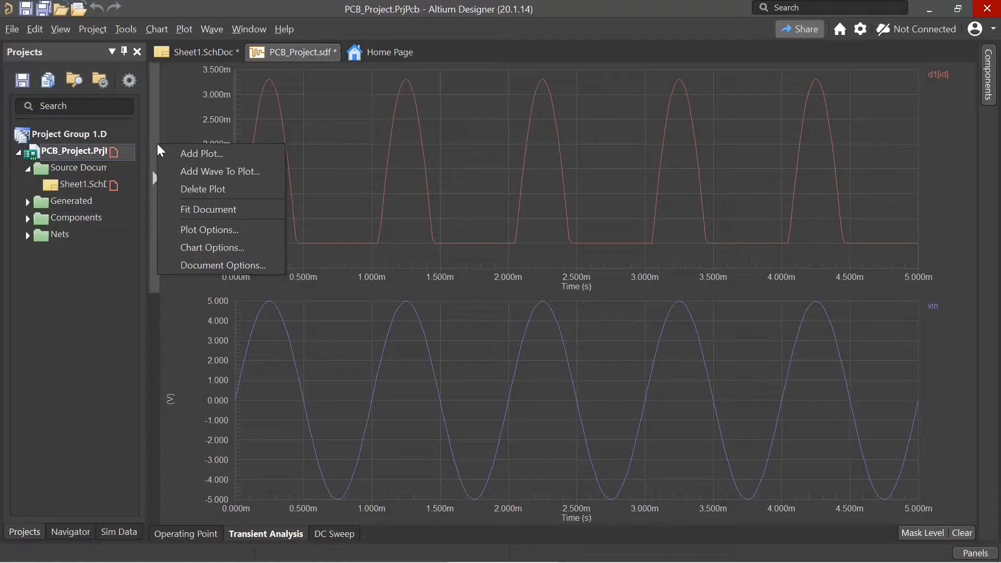
left_click(219, 190)
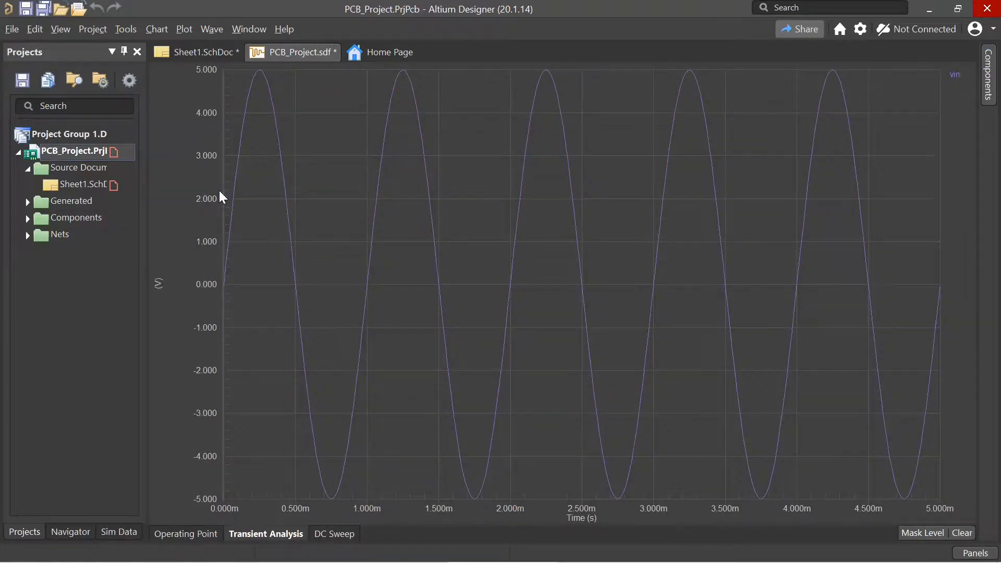
Add the vout waveform to the vin plot in the Transient Analysis chart.
right_click(158, 239)
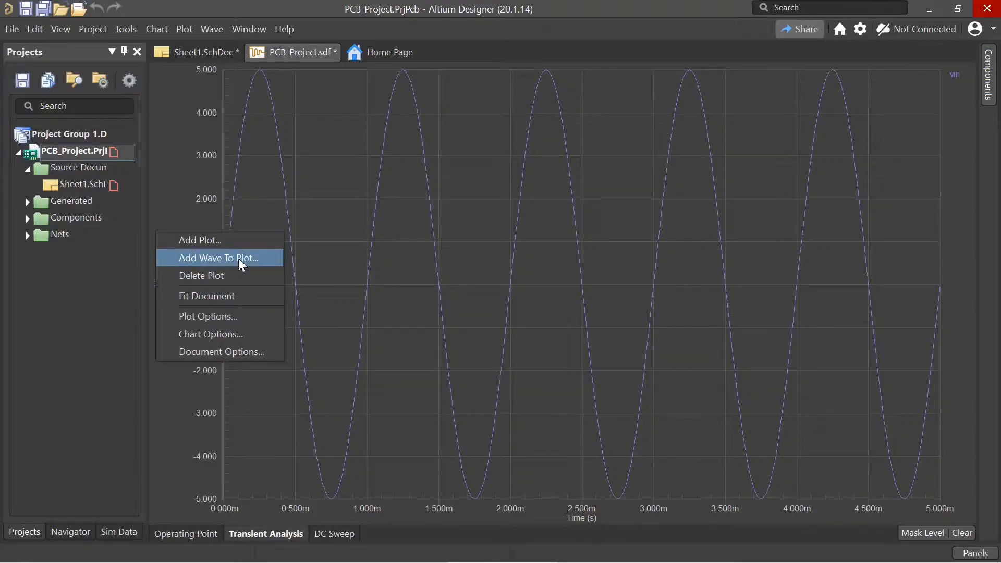
left_click(264, 258)
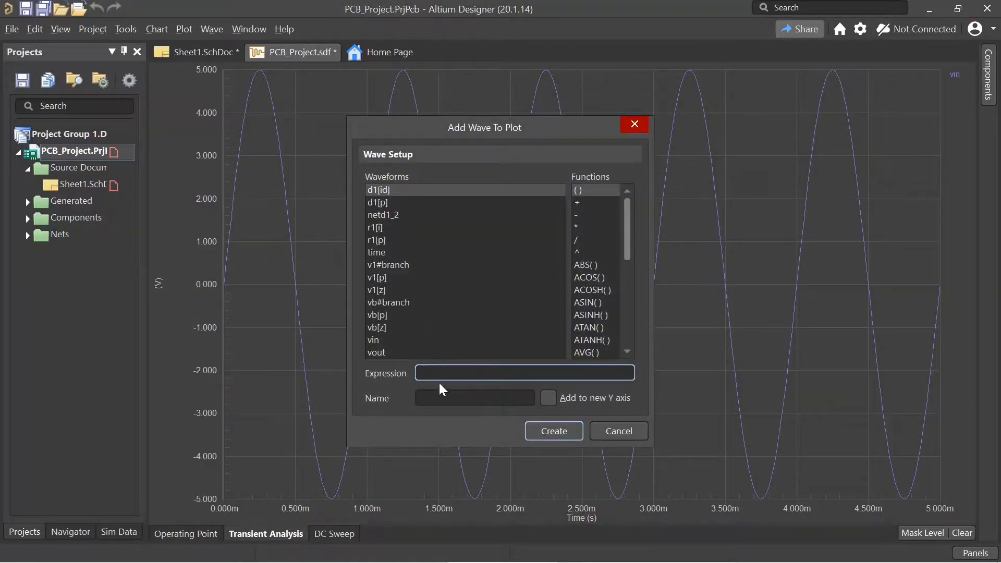
left_click(377, 352)
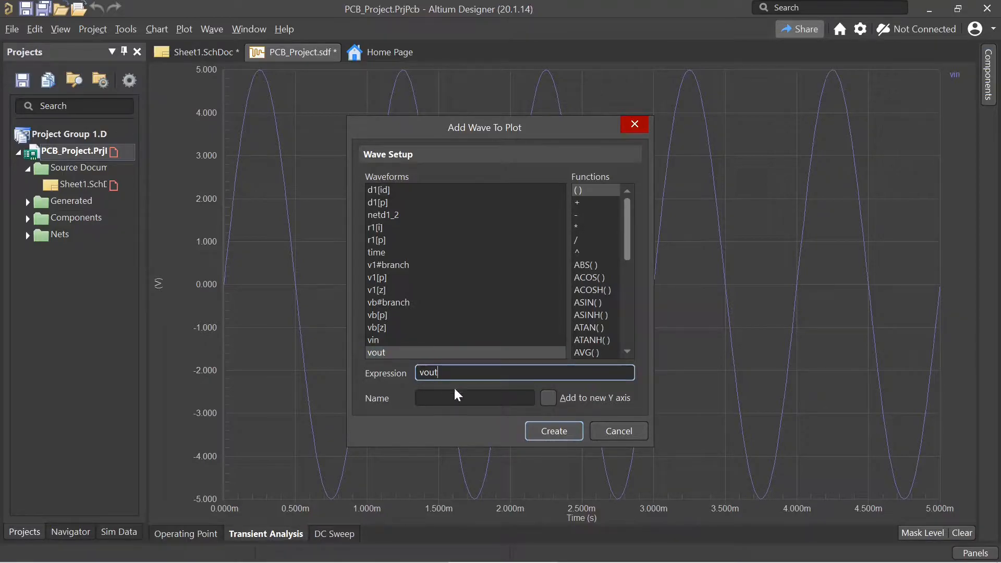
left_click(559, 433)
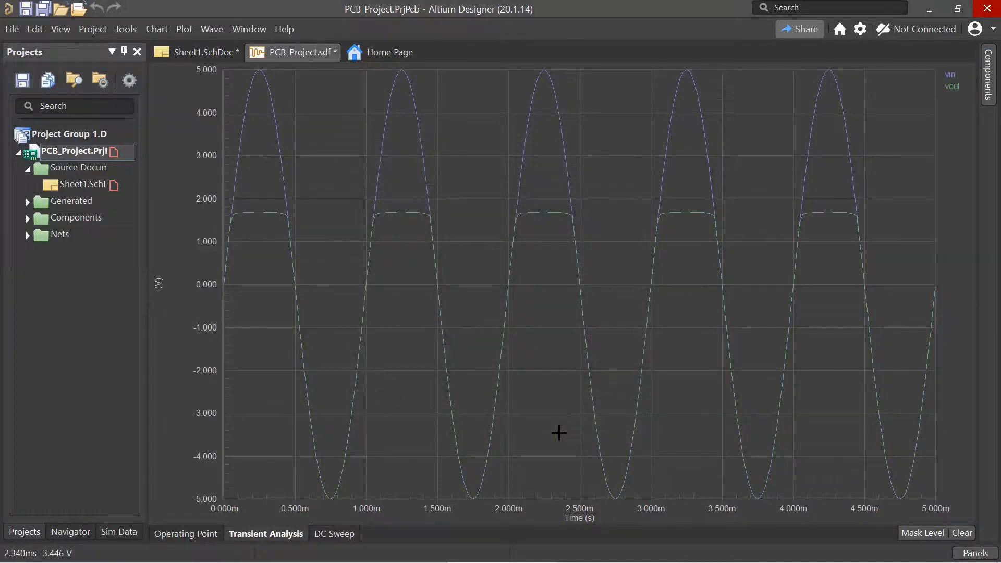
Restyle the transient chart by swapping foreground and background colours, making the background white and enabling bold waveforms.
right_click(310, 181)
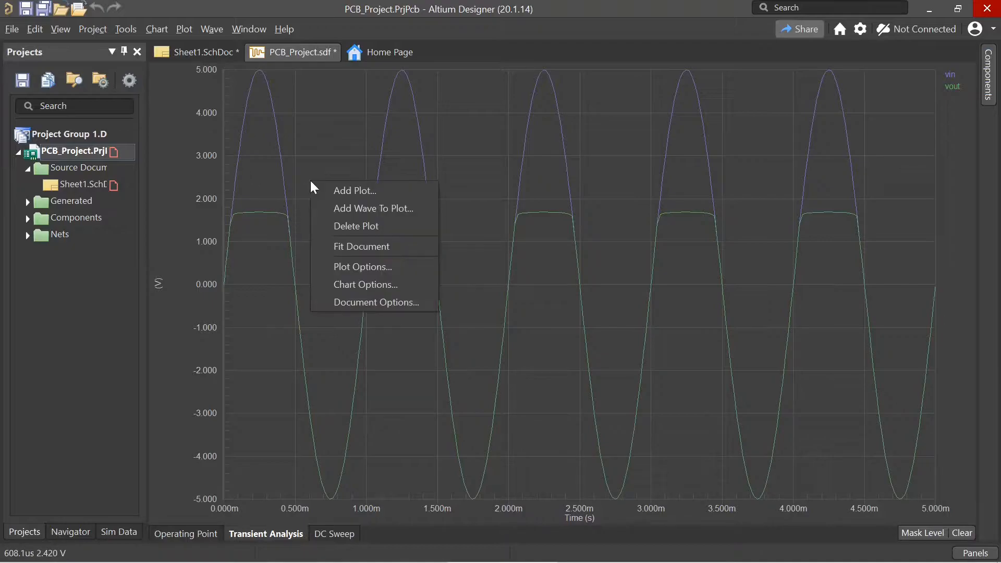
left_click(391, 306)
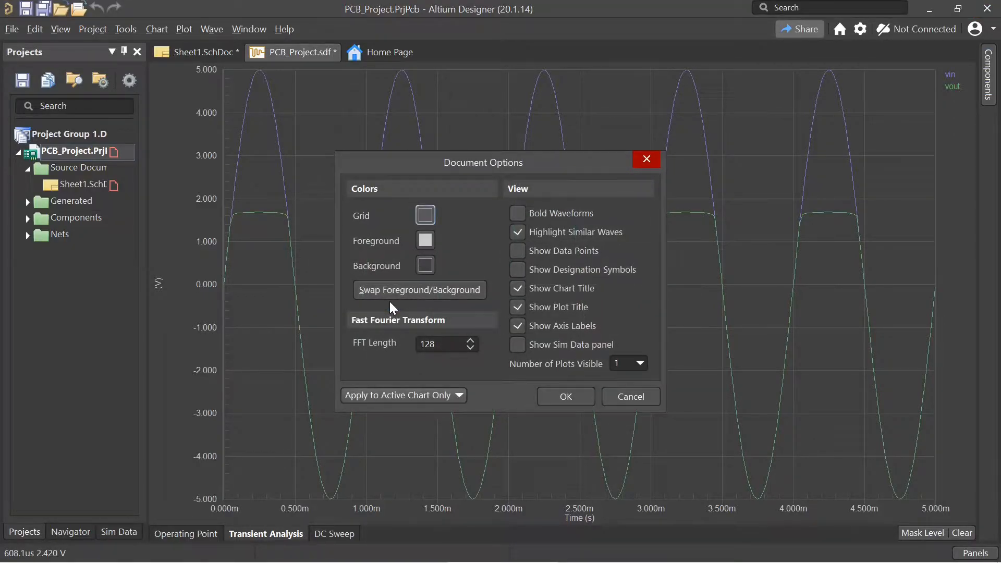
left_click(423, 289)
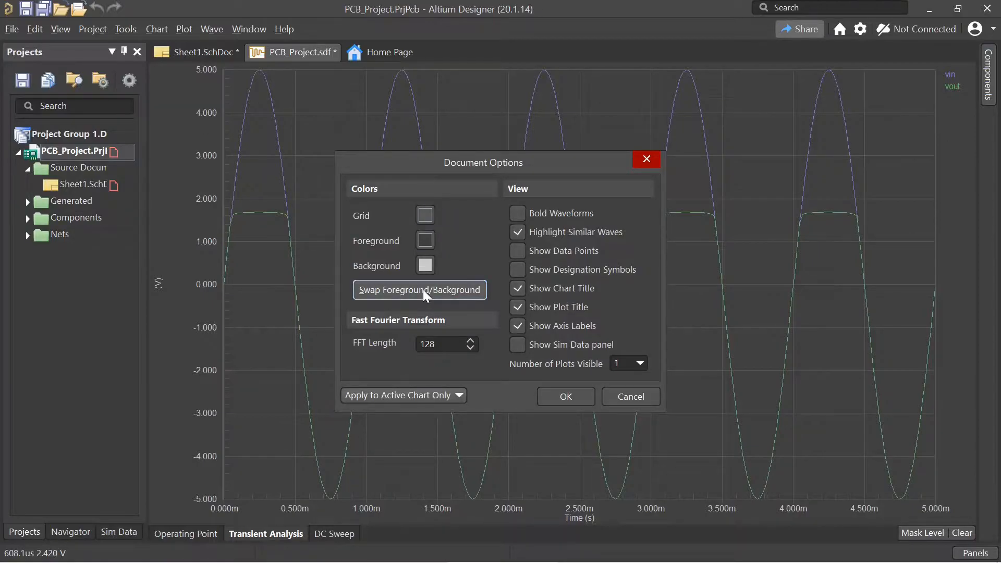
left_click(424, 264)
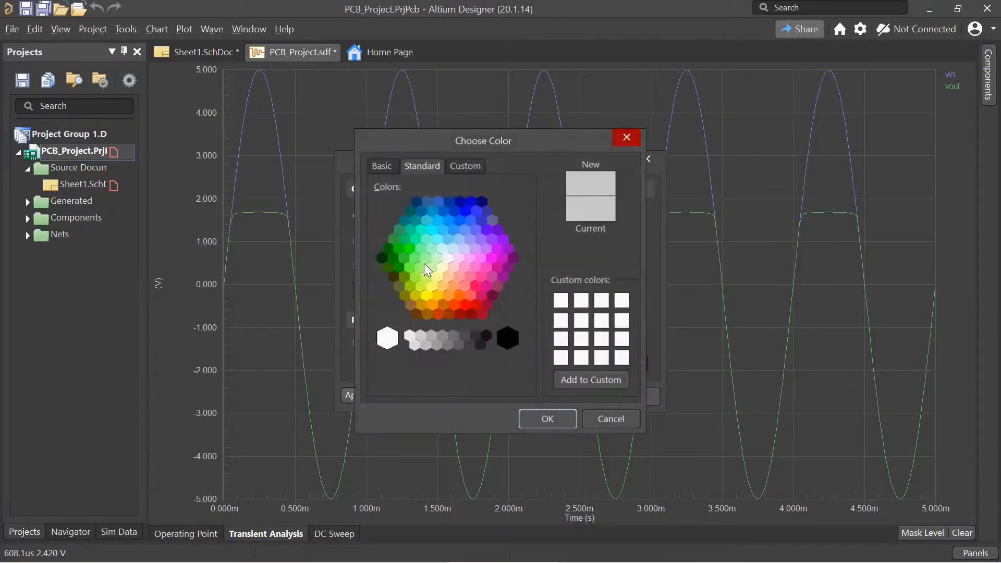
left_click(386, 338)
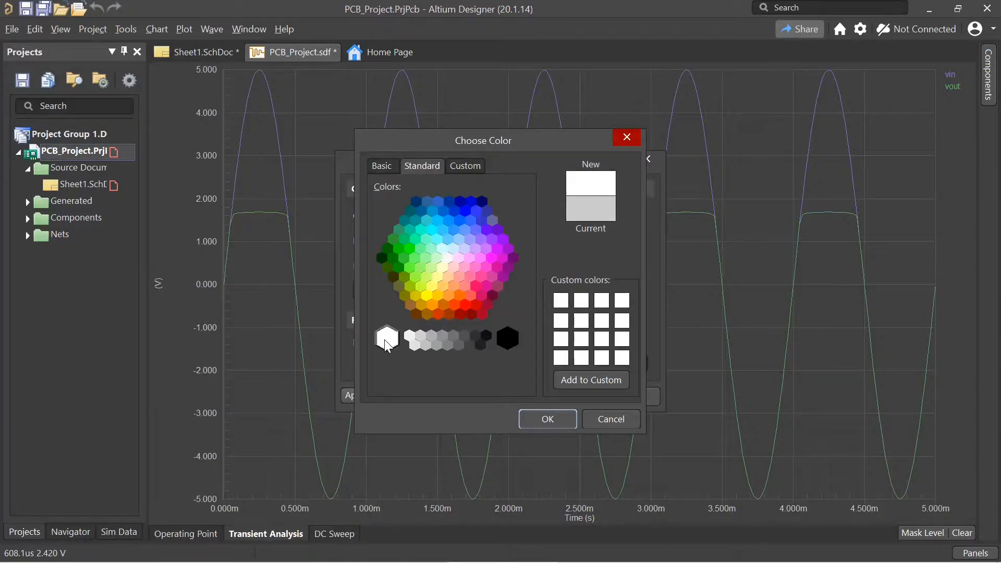
left_click(547, 419)
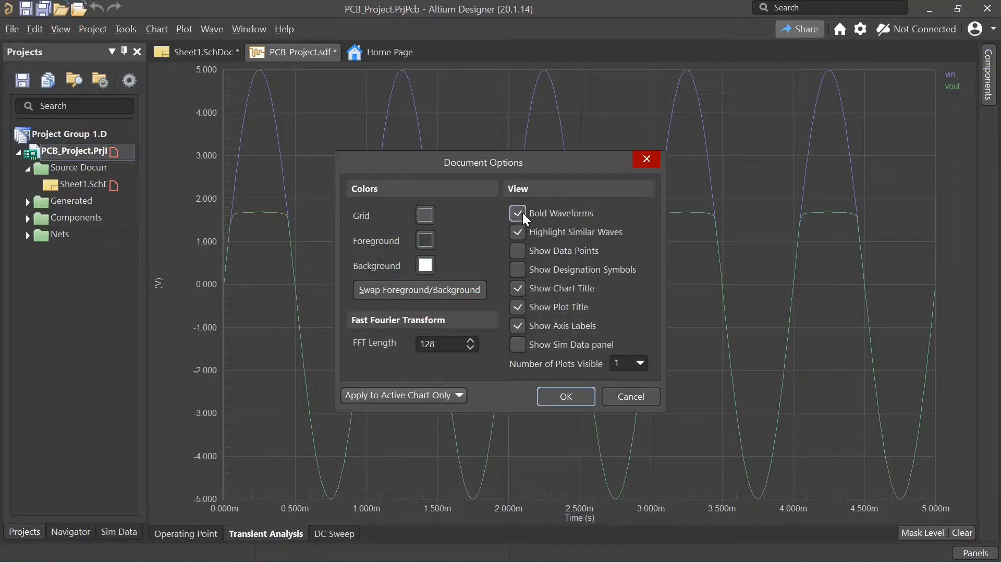
left_click(566, 396)
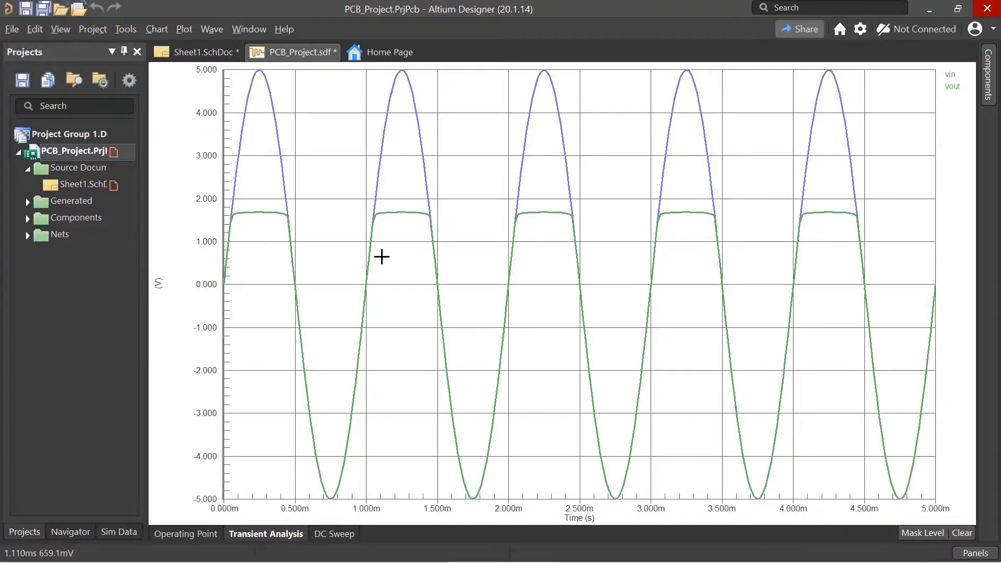
Delete source VB, the wire between R1 and D1 and the Vout label, and move diode D1 down to the ground wire.
left_click(198, 48)
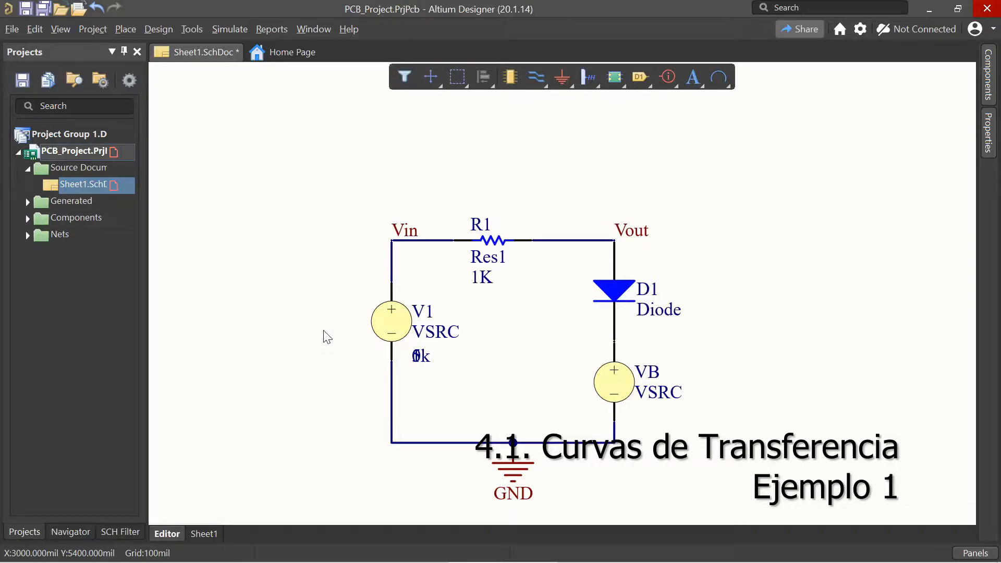
left_click(615, 381)
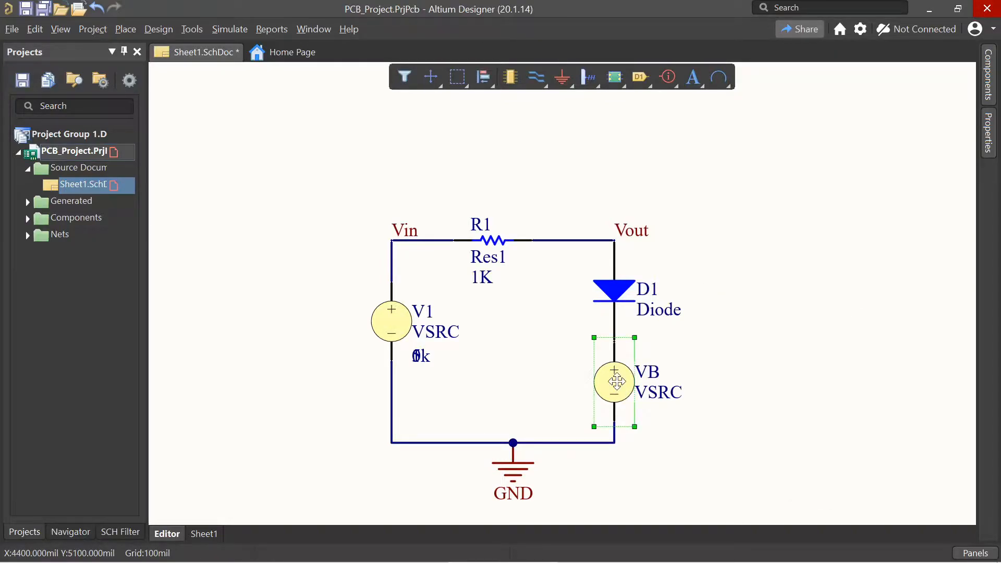
key("Delete")
left_click(563, 241)
key("Delete")
left_click(632, 233)
key("Delete")
left_click_drag(611, 295, 619, 333)
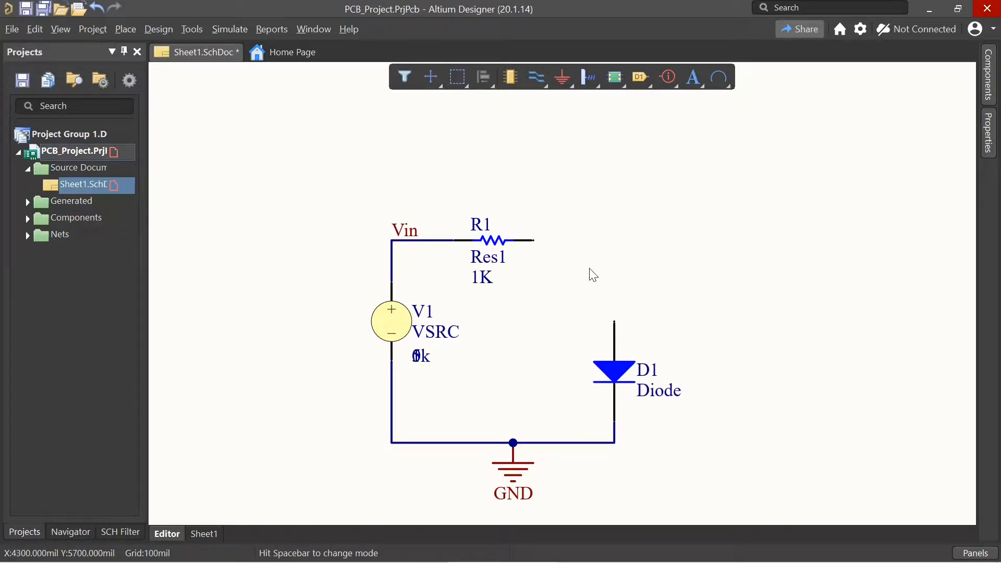
Place a Res1 resistor from Miscellaneous Devices.IntLib, rotated vertically, with its lower pin on the upper pin of diode D1.
left_click(511, 79)
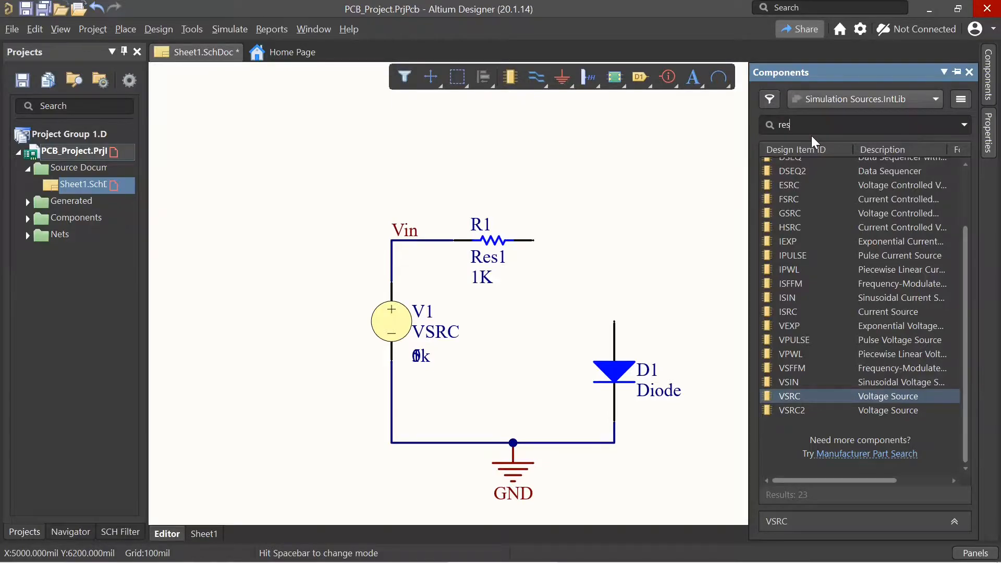
left_click(863, 99)
left_click(848, 123)
type("res")
key("Return")
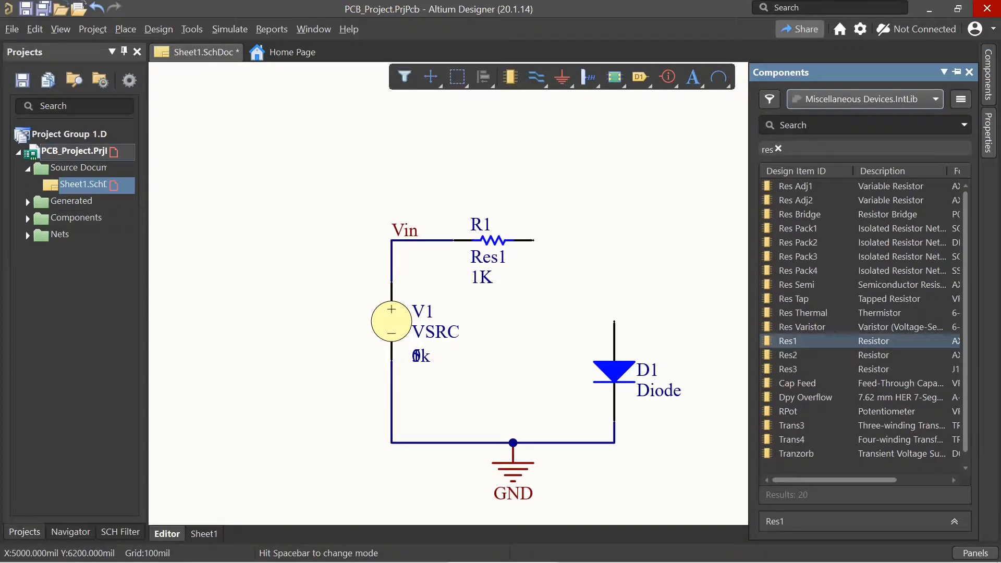
left_click_drag(787, 339, 595, 245)
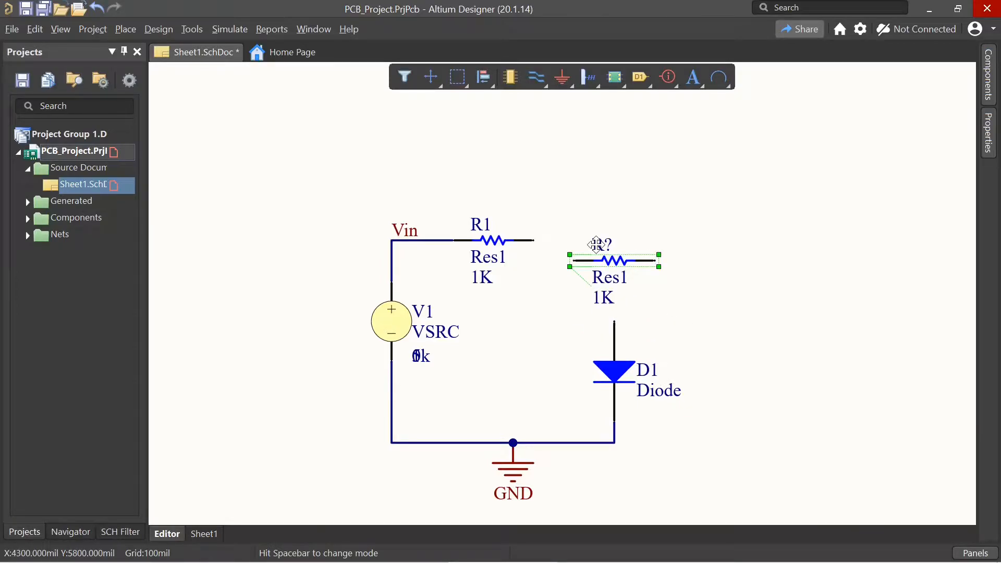
key("space")
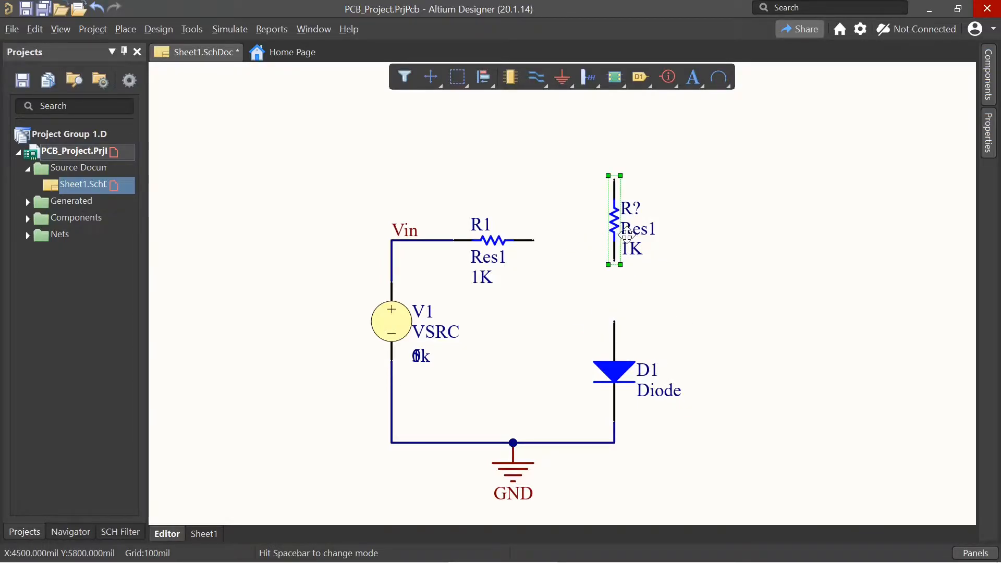
mouse_move(615, 219)
left_mouse_down()
mouse_move(614, 206)
mouse_move(613, 235)
left_mouse_up()
Wire the free pin of R1 to the upper pin of the new vertical resistor.
left_click(536, 80)
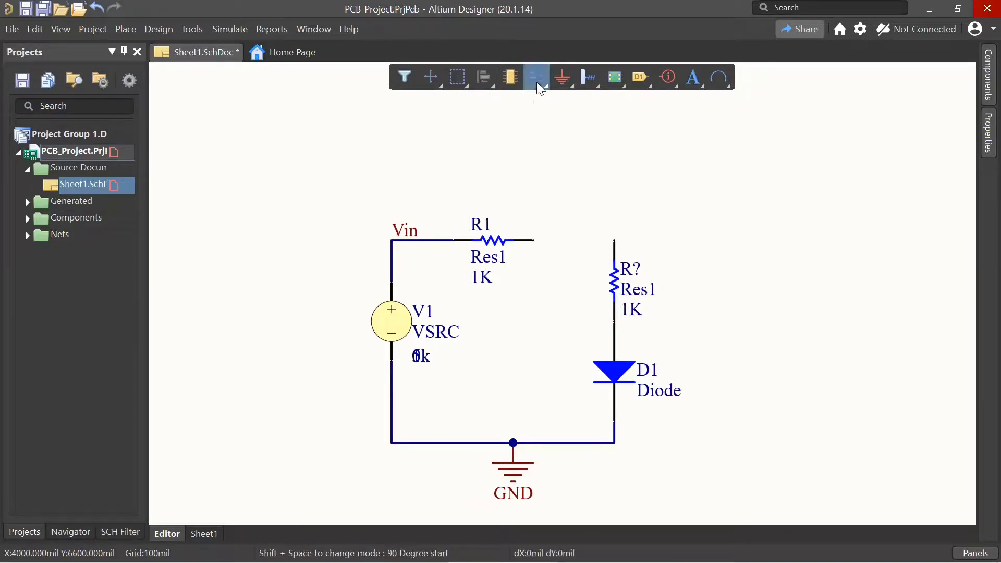
left_click(532, 240)
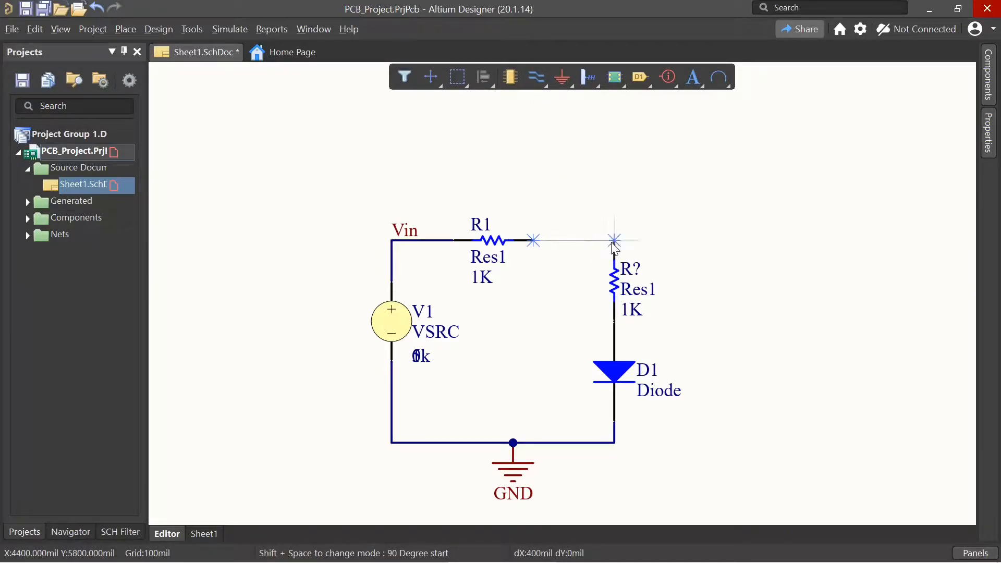
left_click(613, 240)
key("Escape")
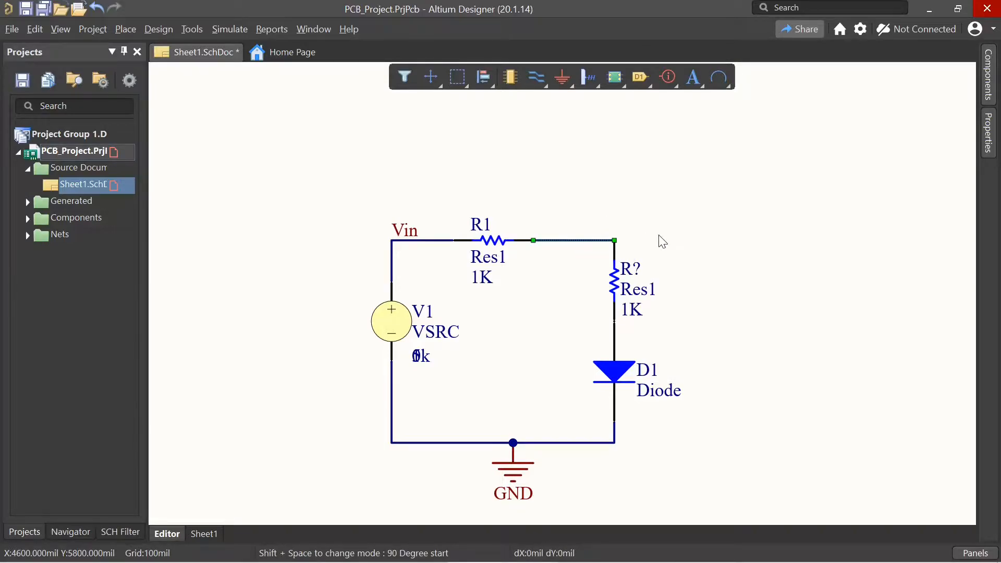
Set the designator of the new vertical resistor to R2.
double_click(617, 281)
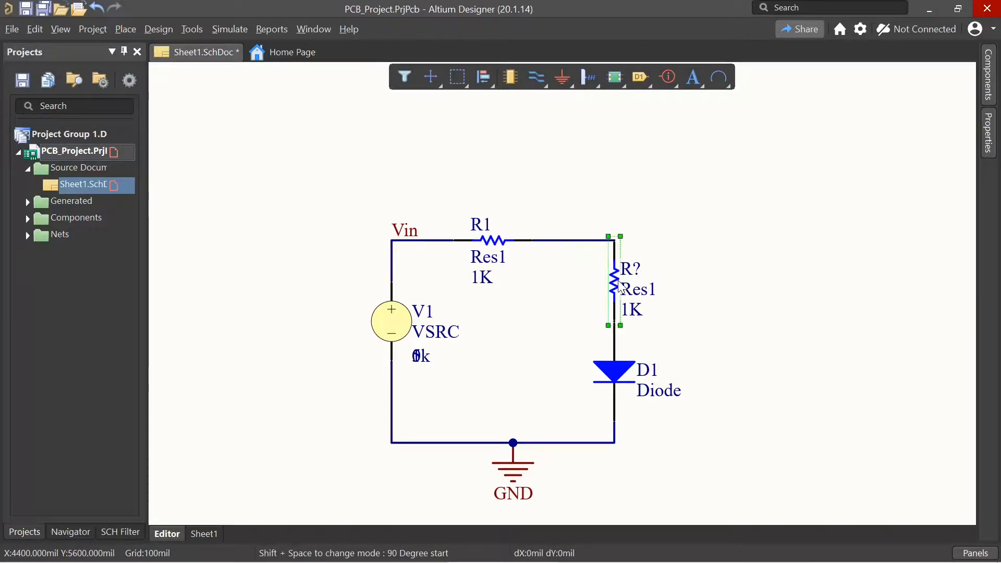
left_click(847, 171)
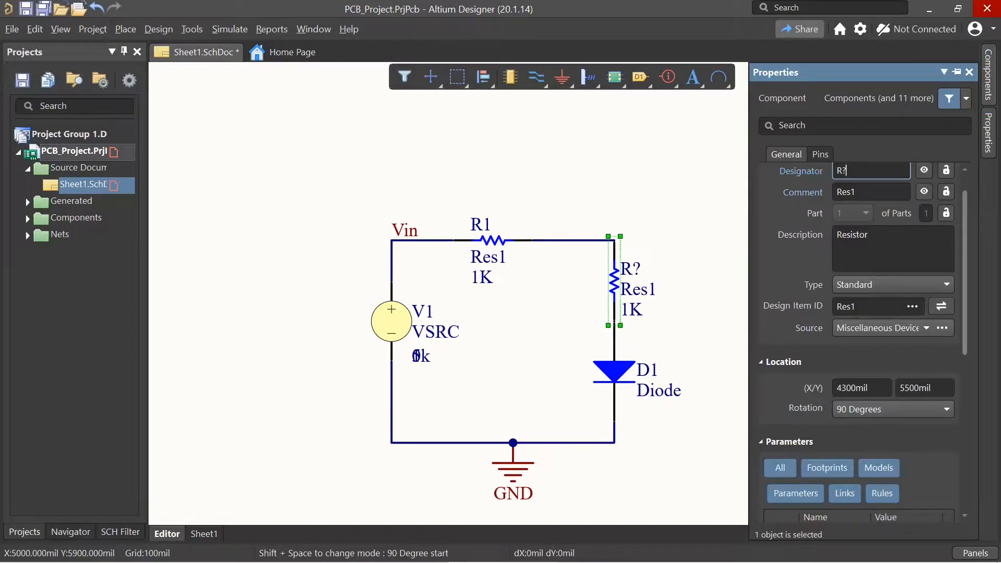
type("2")
key("Return")
left_click(508, 180)
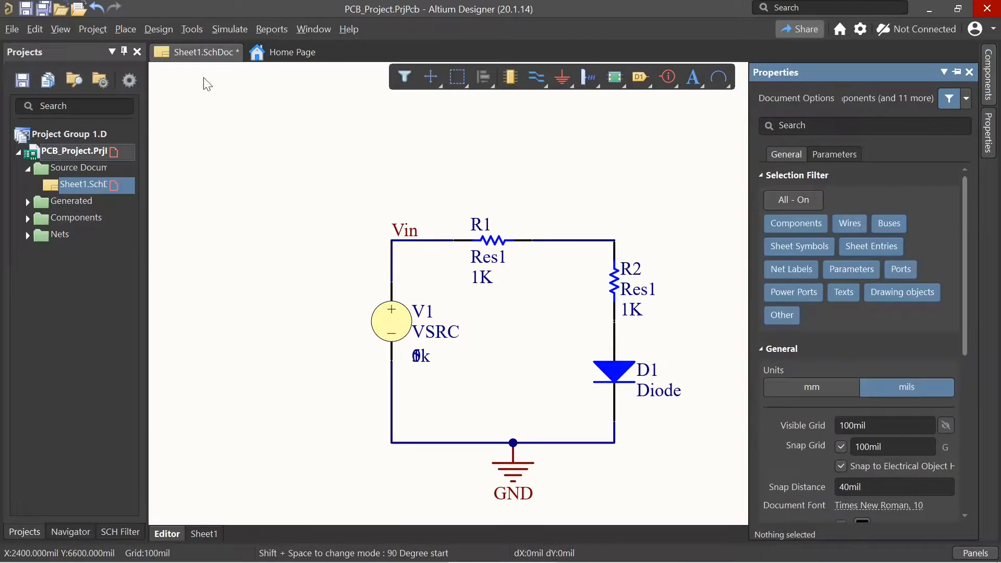
Place a net label named Vout on the node between R1 and R2.
left_click(124, 29)
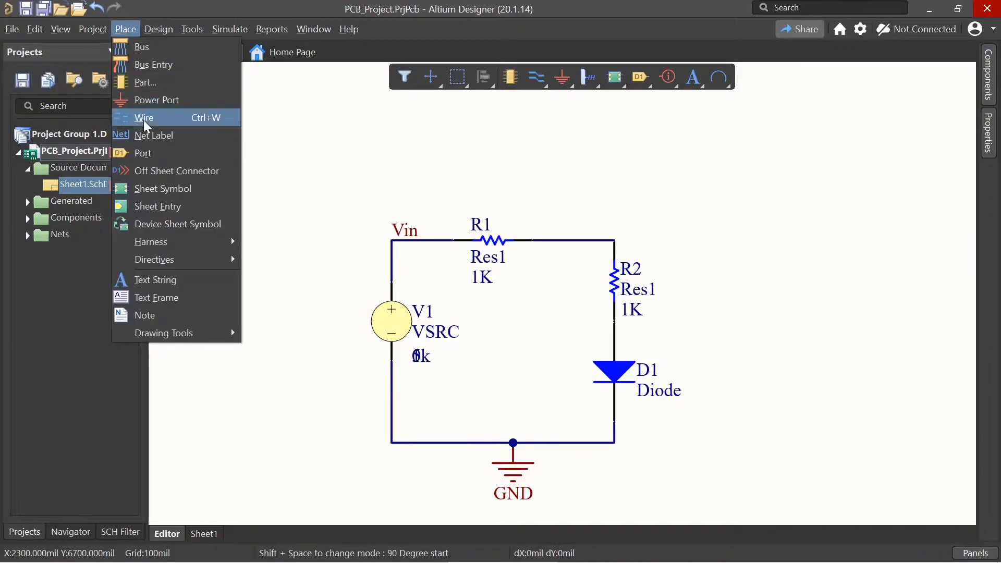
left_click(161, 135)
left_click(618, 240)
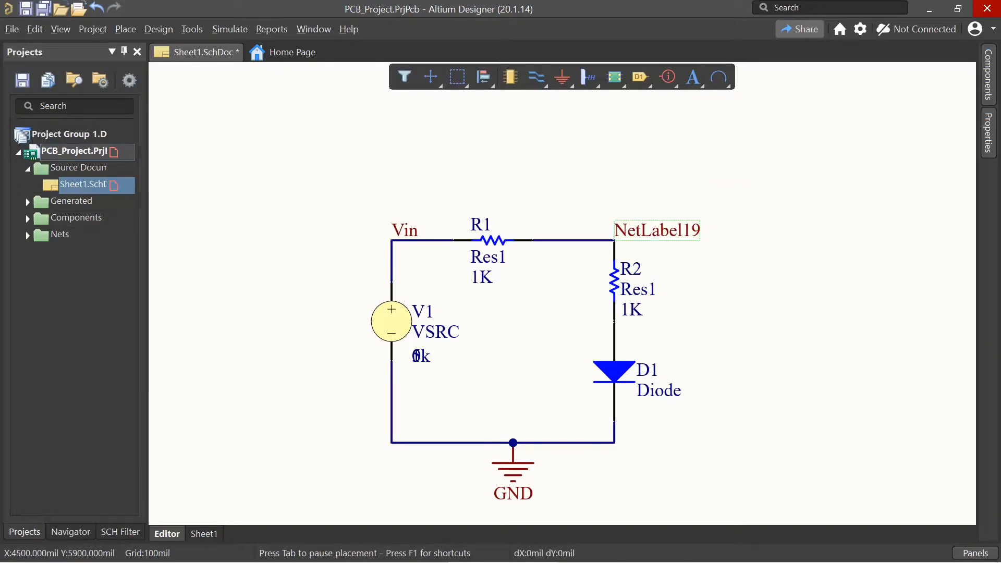
key("Tab")
type("Vout")
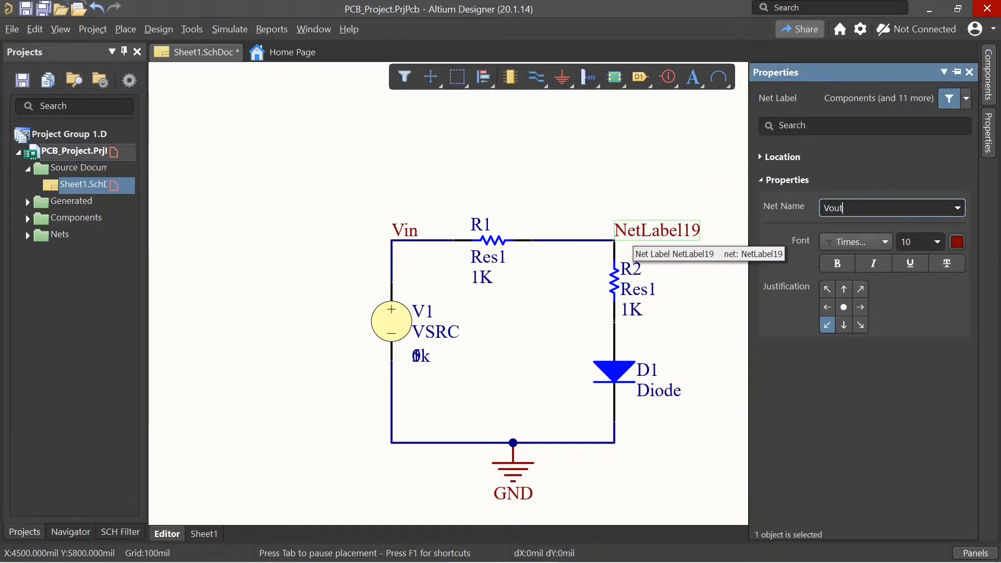
key("Return")
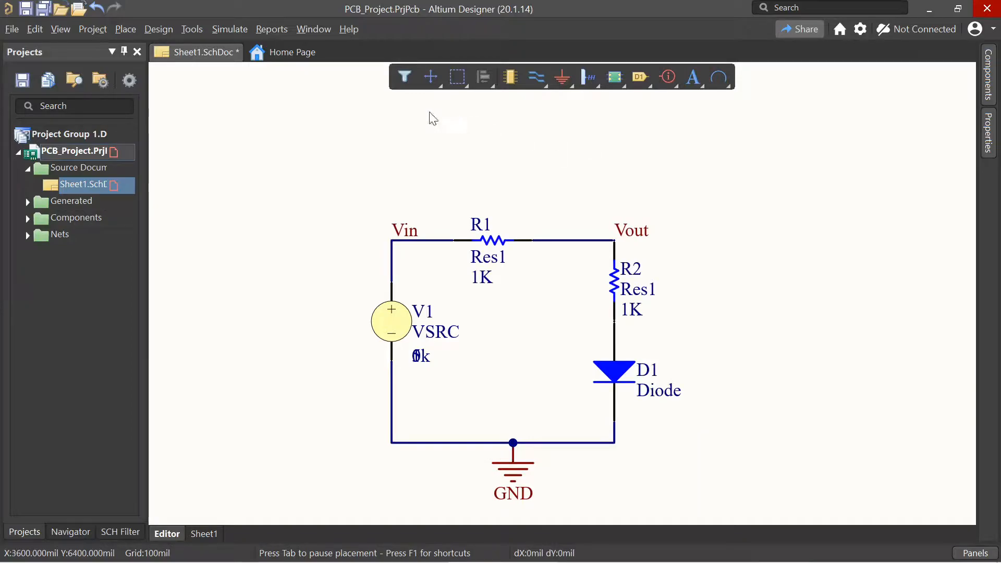
Review the Transient Analysis and DC Sweep Analysis settings in the Mixed Sim setup.
left_click(230, 29)
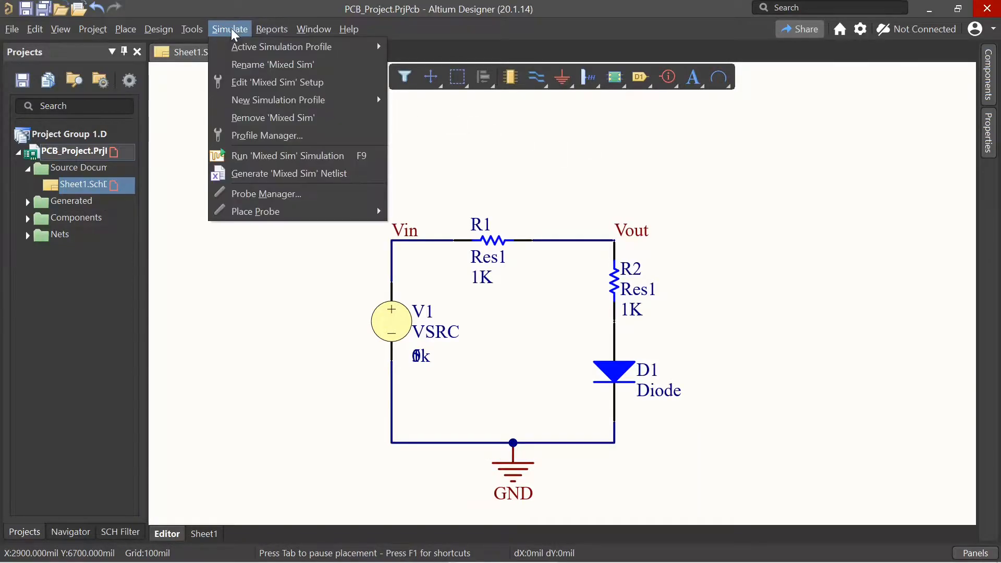
left_click(261, 84)
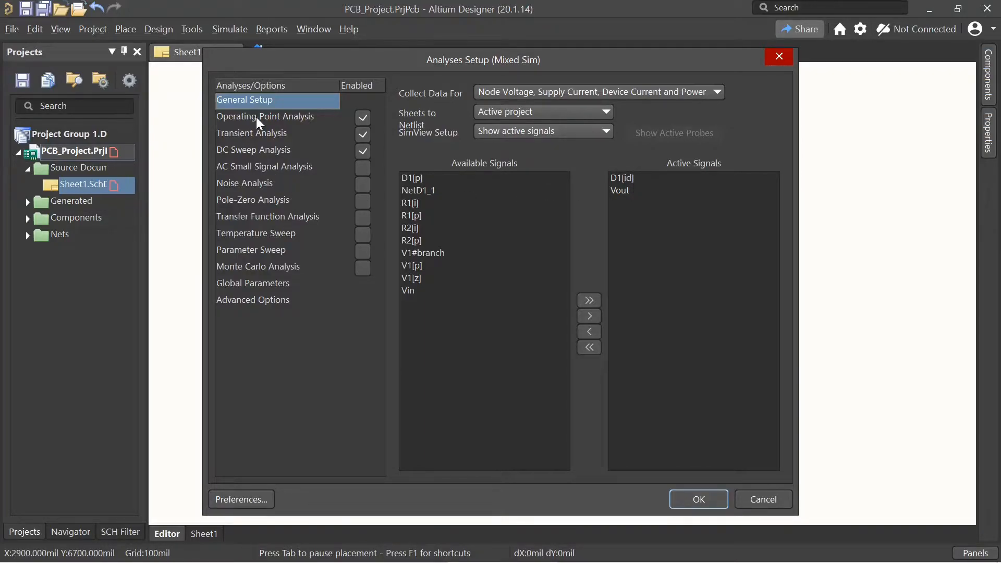
left_click(292, 133)
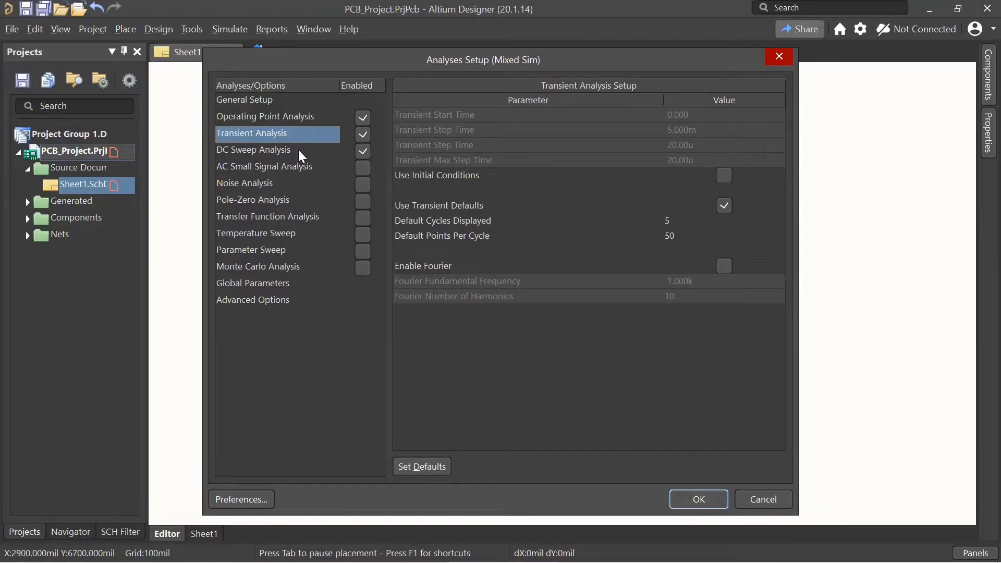
left_click(298, 149)
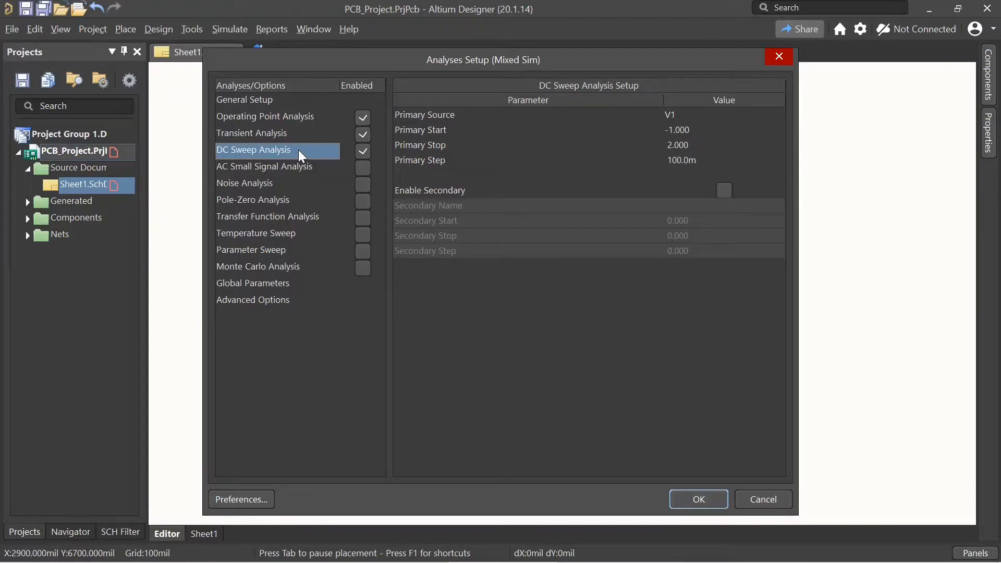
left_click(698, 499)
Run the Mixed Sim simulation of the series R2 and diode circuit and show its DC Sweep chart.
left_click(230, 29)
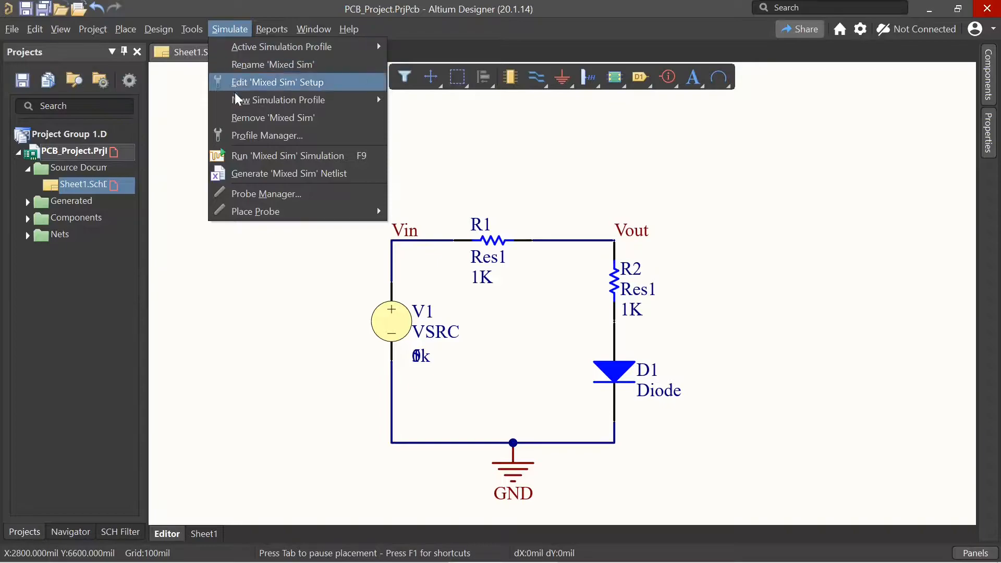
left_click(251, 156)
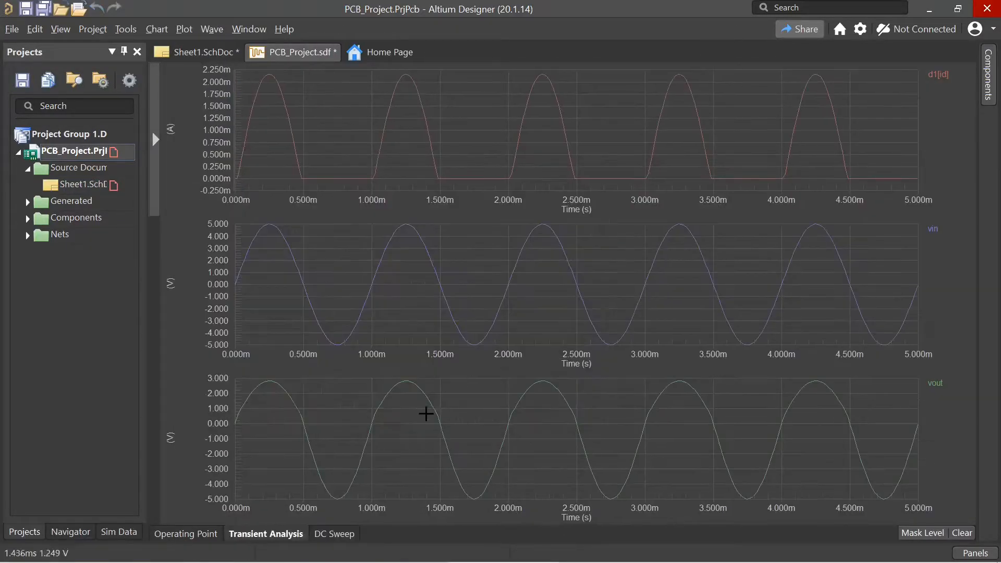
left_click(344, 533)
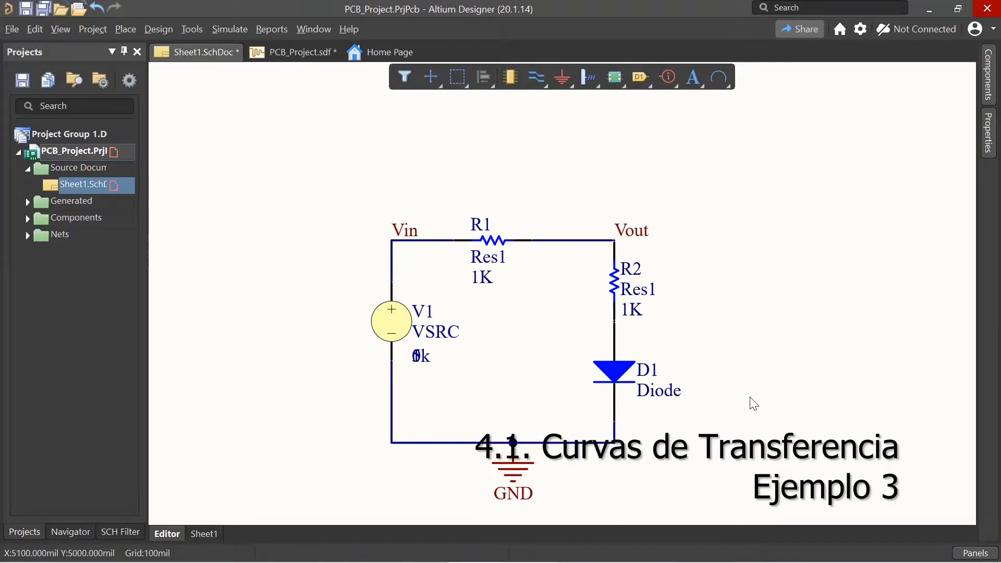
Move diode D1 beside R2, delete the wire linking them, and shift source V1 and the ground wire up to match.
left_click_drag(614, 371, 778, 341)
left_click(716, 341)
key("Delete")
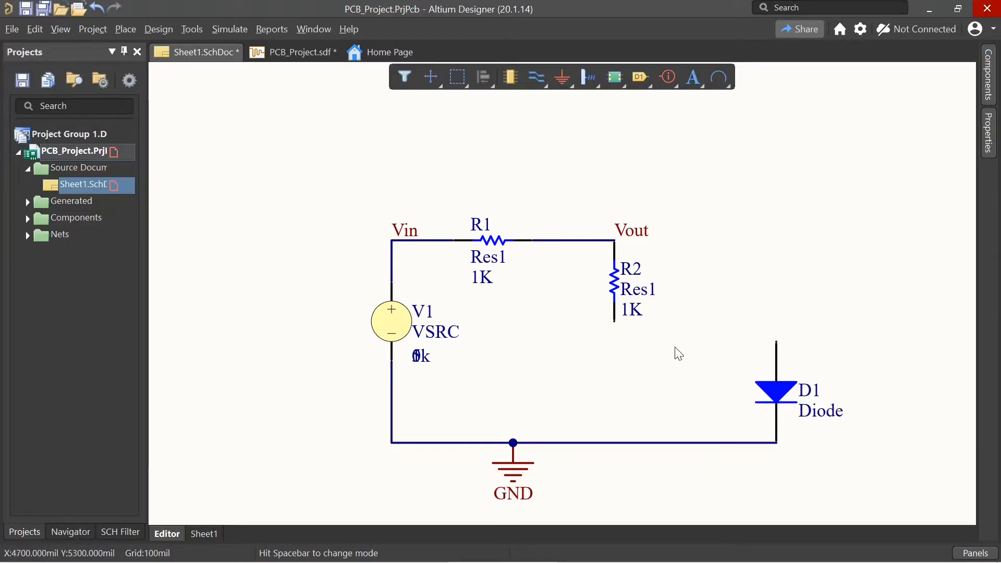
left_click_drag(758, 386, 698, 286)
left_click_drag(390, 321, 391, 280)
left_click_drag(439, 444, 451, 341)
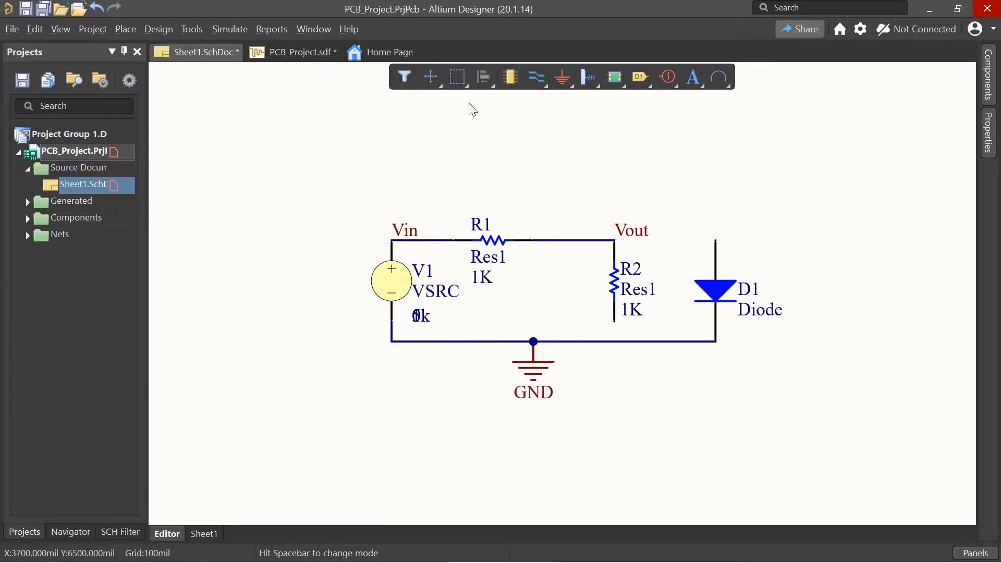
Wire the lower pin of R2 to the ground wire and the Vout node to the upper pin of D1.
left_click(536, 72)
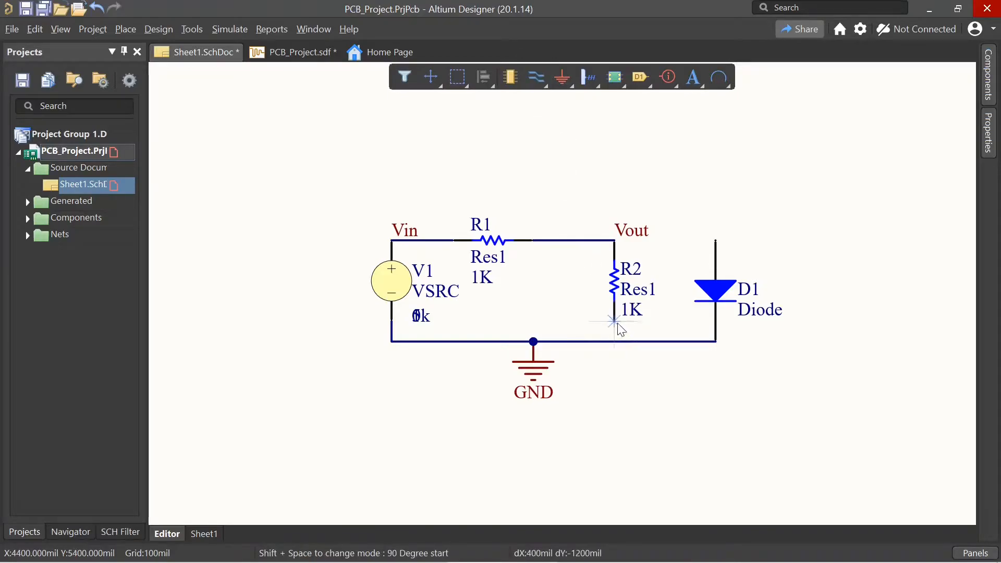
left_click(613, 322)
left_click(614, 341)
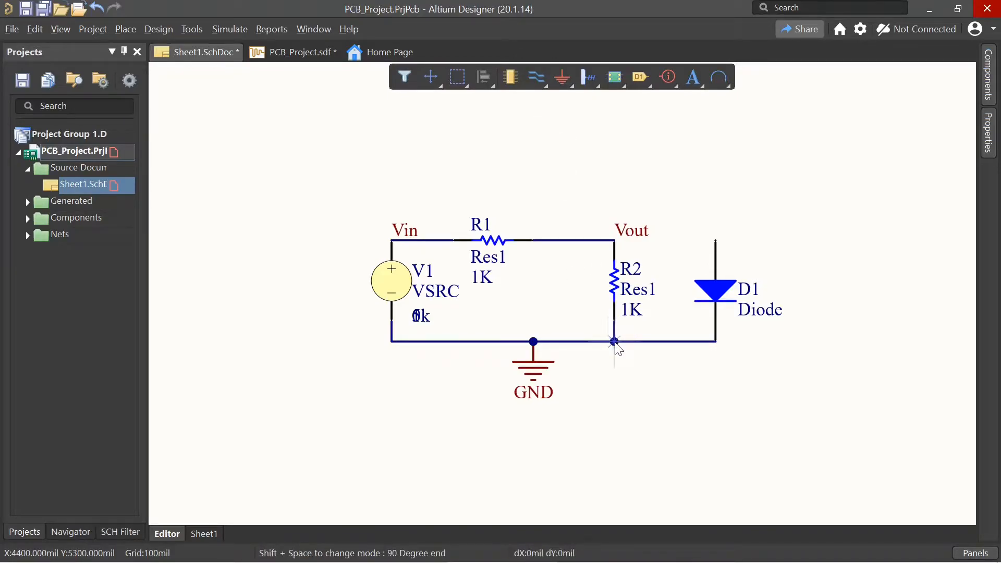
left_click(614, 241)
left_click(715, 241)
key("Escape")
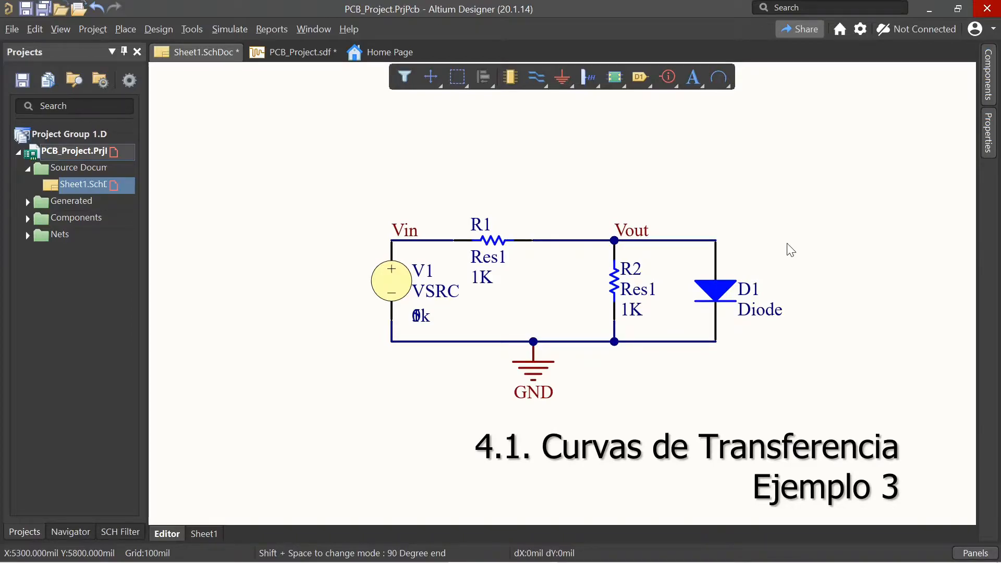
Check the active signals in the General Setup of the Mixed Sim profile.
left_click(230, 26)
left_click(260, 74)
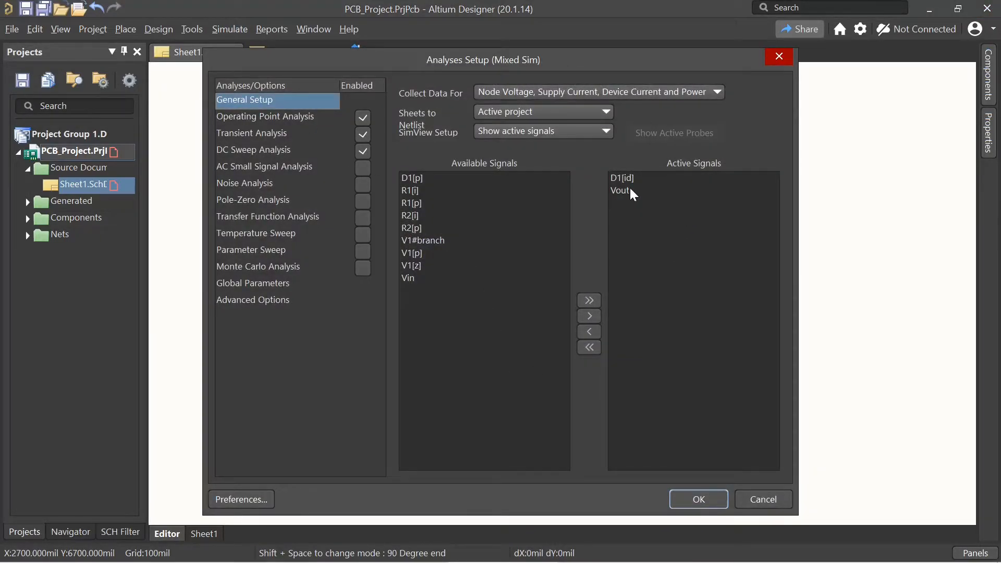
left_click(704, 495)
Run the Mixed Sim simulation of the parallel R2 and diode circuit and show its DC Sweep chart.
left_click(206, 29)
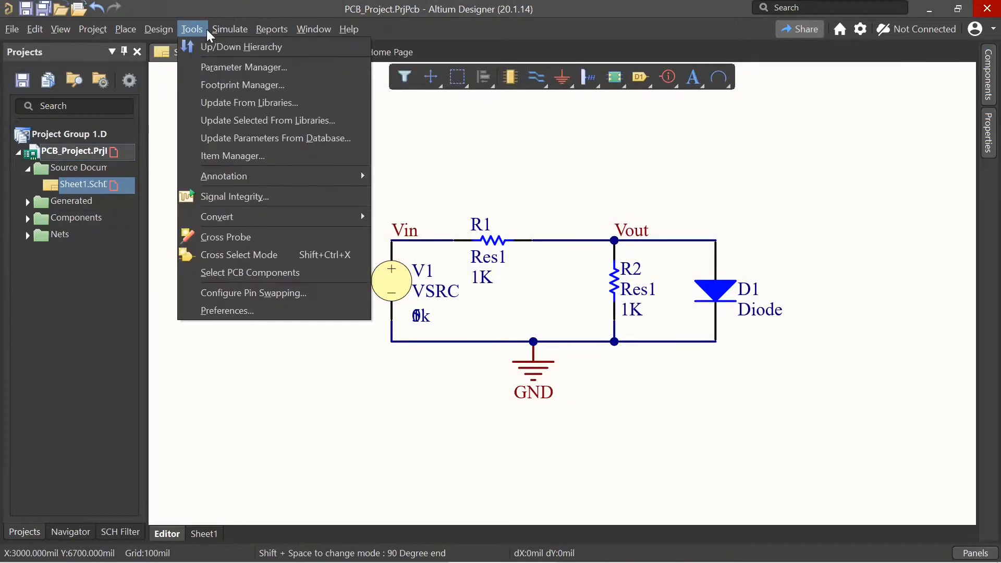
mouse_move(221, 29)
left_click(289, 157)
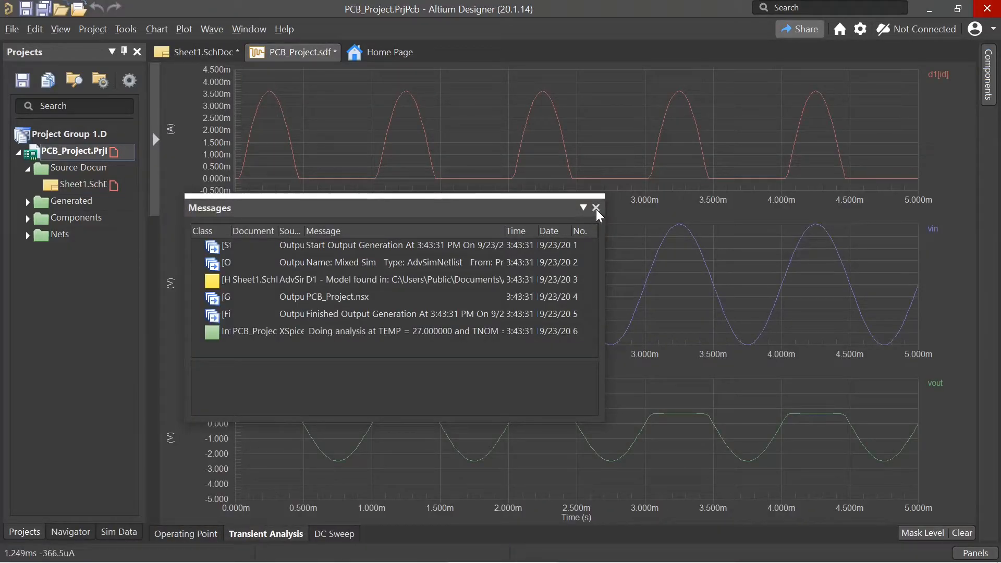
left_click(596, 208)
left_click(333, 535)
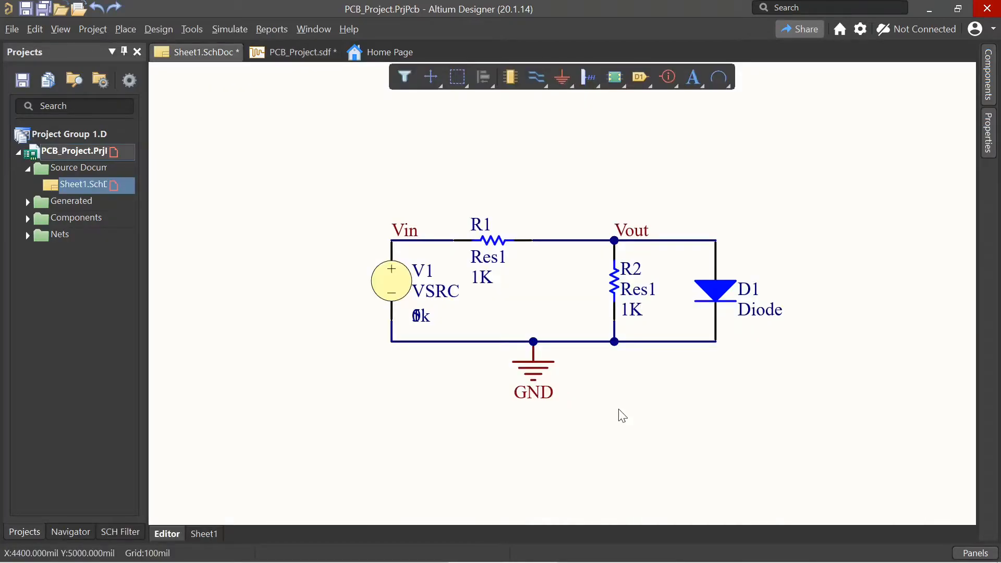
Delete resistor R2 and the circuit's wires, and move R1 up out of the loop.
left_click(615, 286)
key("Delete")
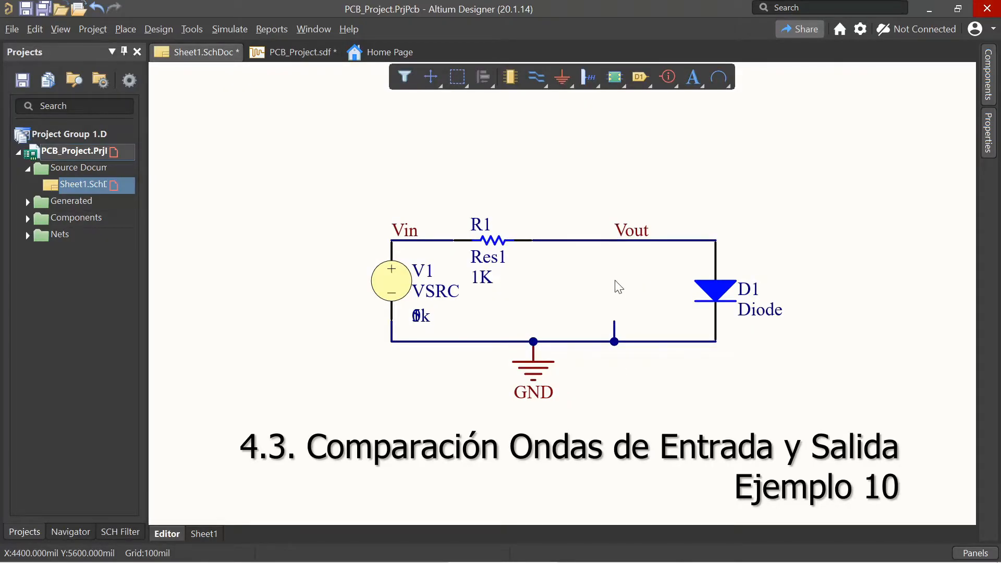
left_click(591, 242)
key("Delete")
left_click_drag(534, 240, 676, 139)
left_click(686, 342)
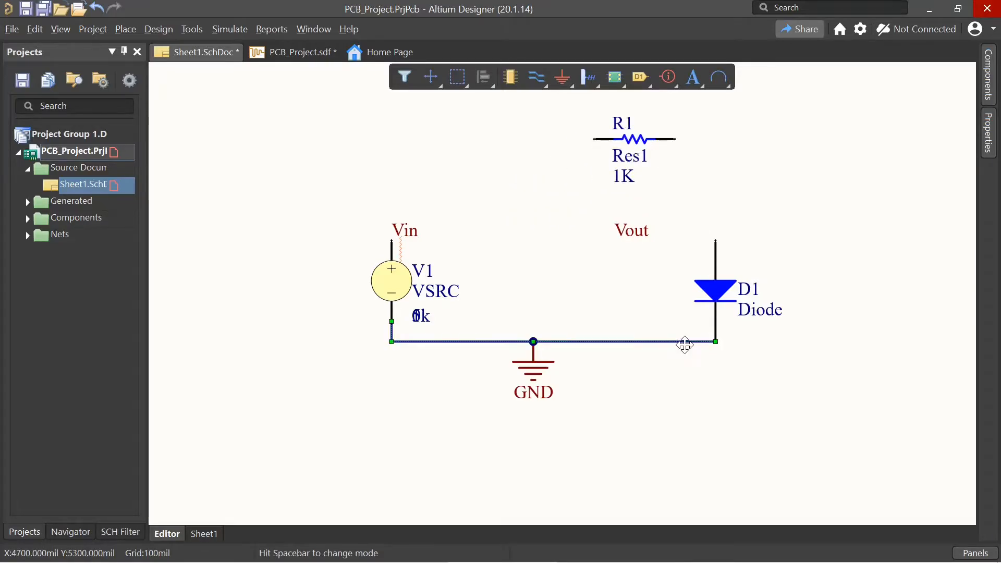
key("Delete")
Rotate diode D1 to horizontal with its cathode facing V1, and move it above the source.
left_click(715, 301)
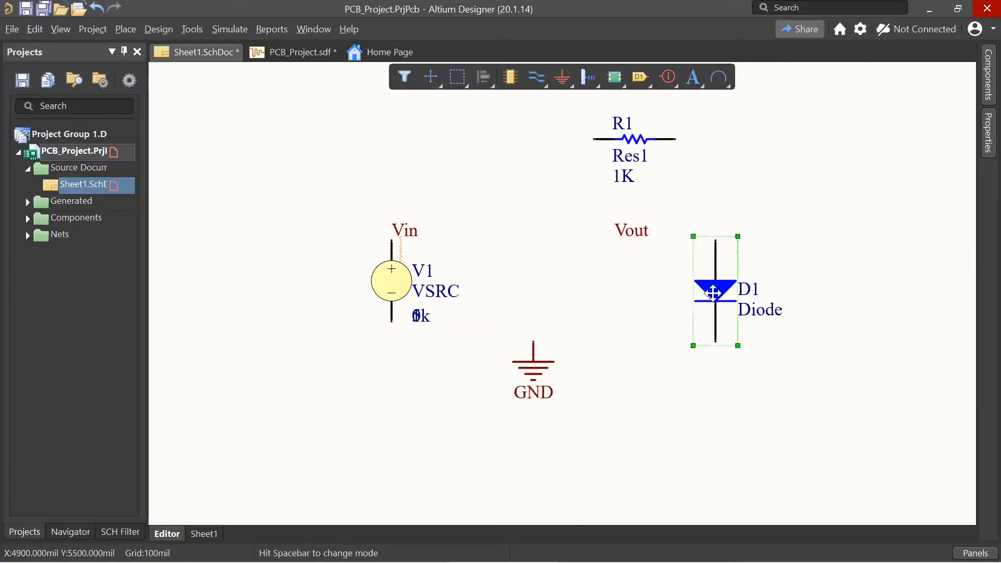
key("space")
key("space")
key("space")
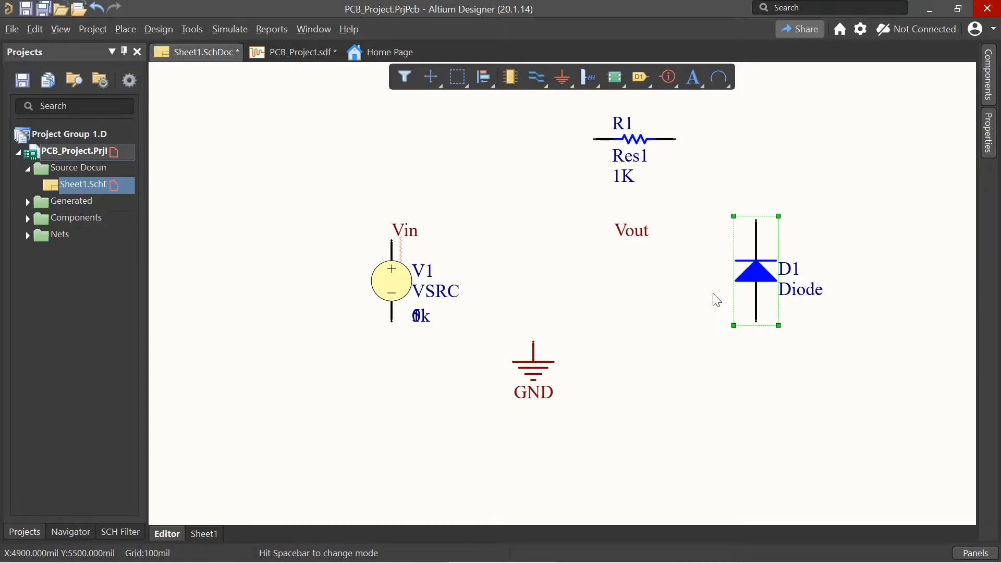
left_click_drag(720, 266, 418, 210)
Rotate R1 to vertical and place it under the Vout label as the load resistor.
left_click(629, 139)
mouse_move(629, 139)
left_mouse_down()
mouse_move(598, 320)
mouse_move(608, 324)
left_mouse_up()
key("space")
Delete the unattached Vout and Vin net labels.
left_click(633, 230)
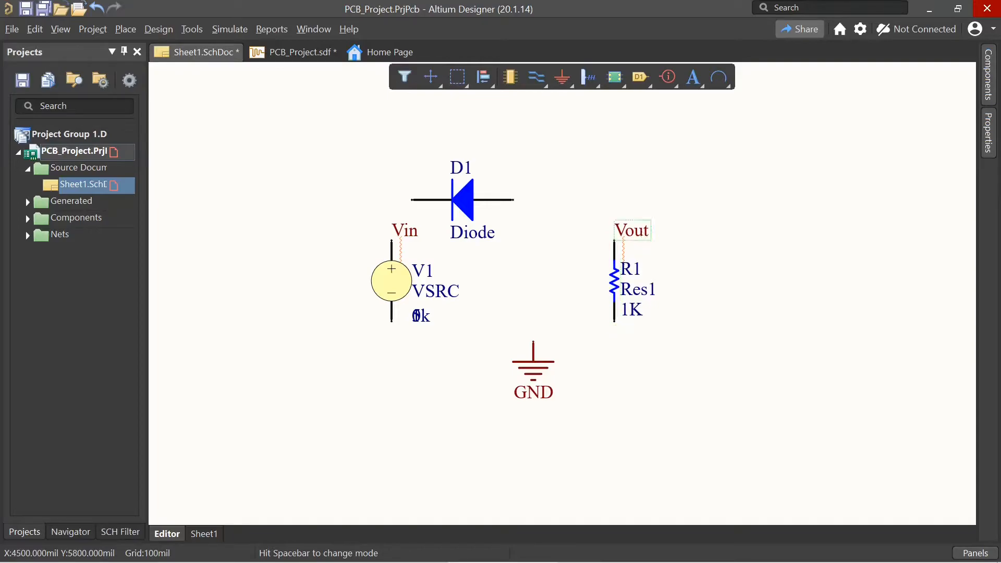
key("Delete")
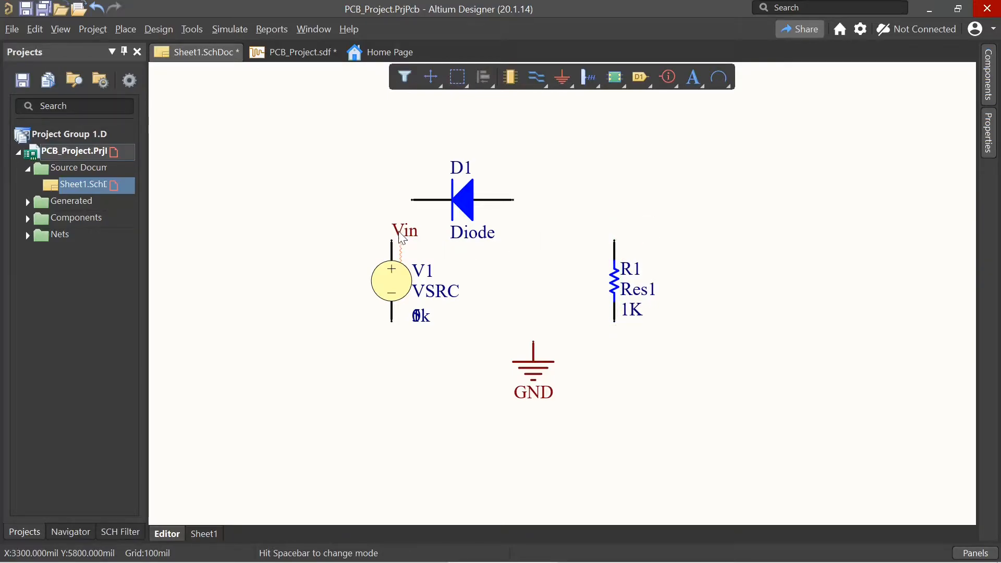
key("Delete")
Position D1 between V1 and R1, and wire the source, diode, resistor and GND into a series loop.
left_click_drag(520, 207, 560, 227)
left_click(537, 78)
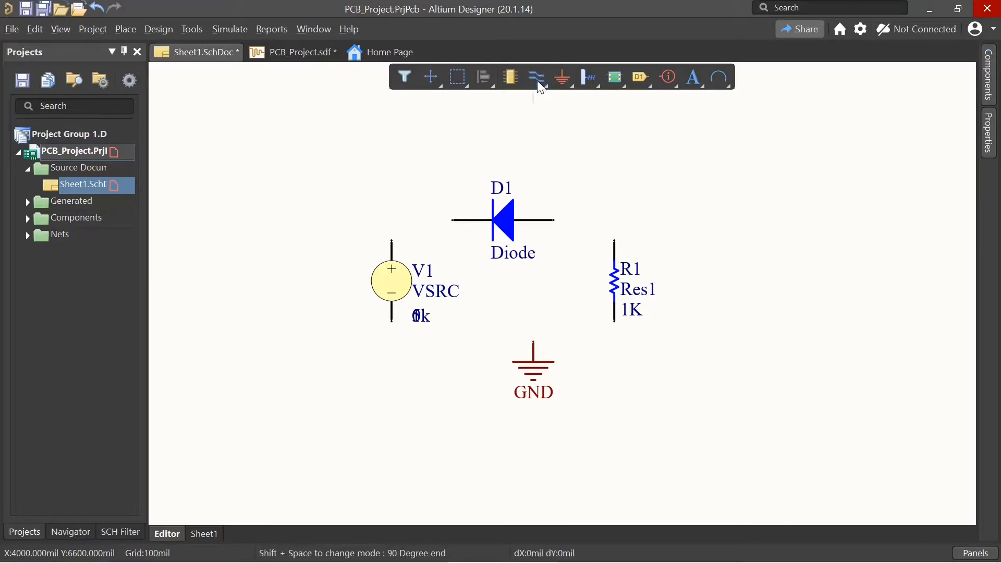
left_click(391, 241)
left_click(452, 220)
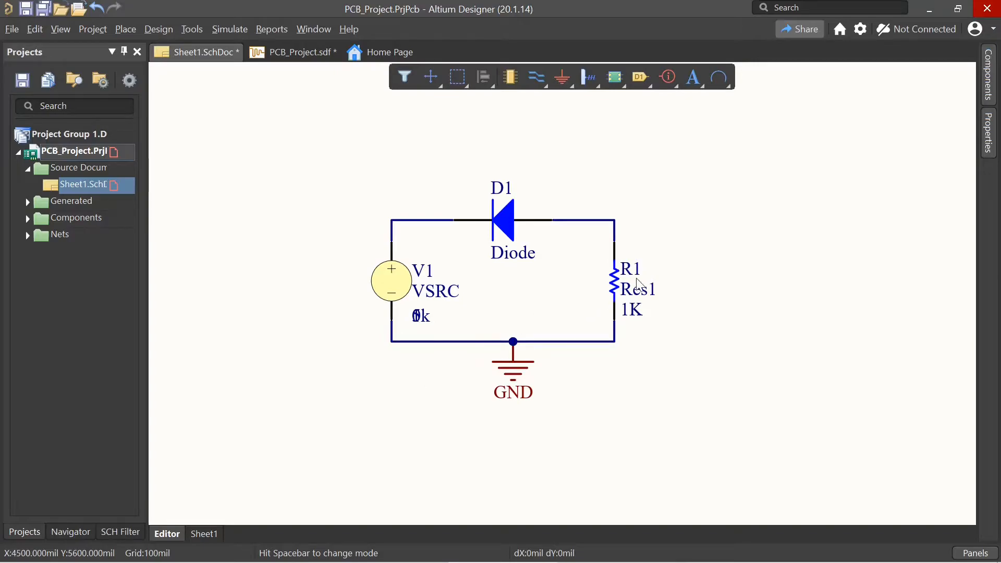
Set the value of resistor R1 to 2k.
double_click(614, 293)
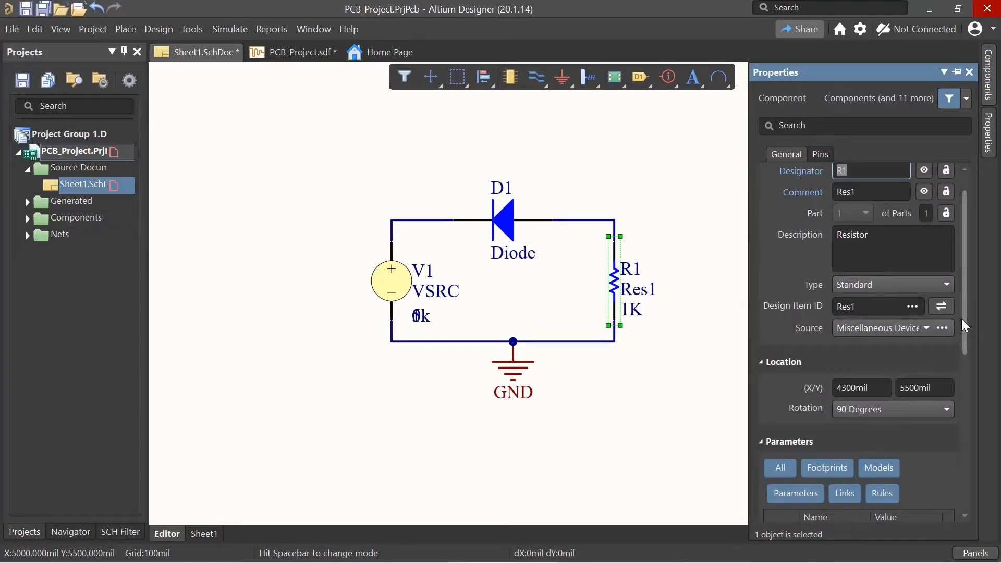
left_click_drag(961, 318, 949, 464)
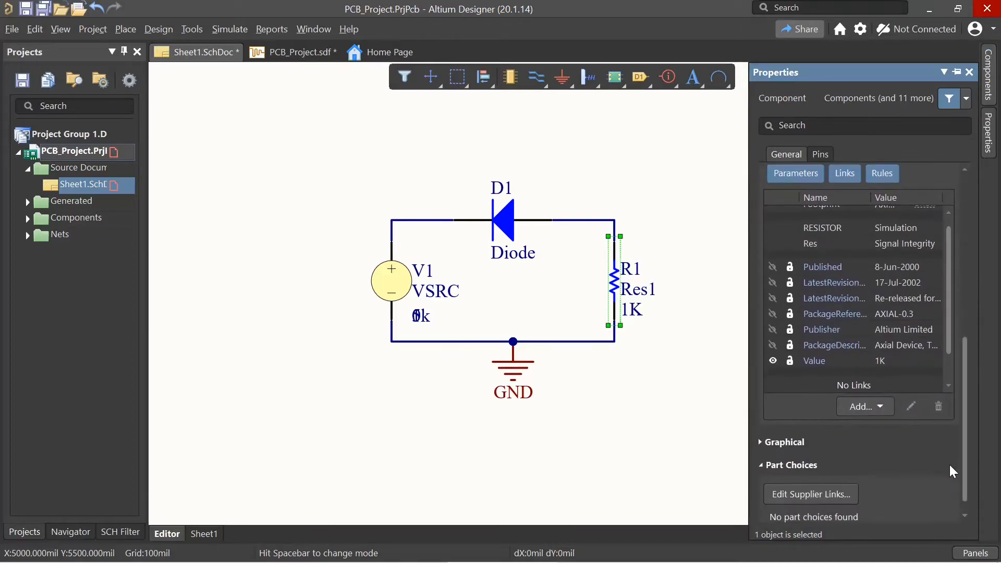
double_click(905, 365)
type("2k")
key("Return")
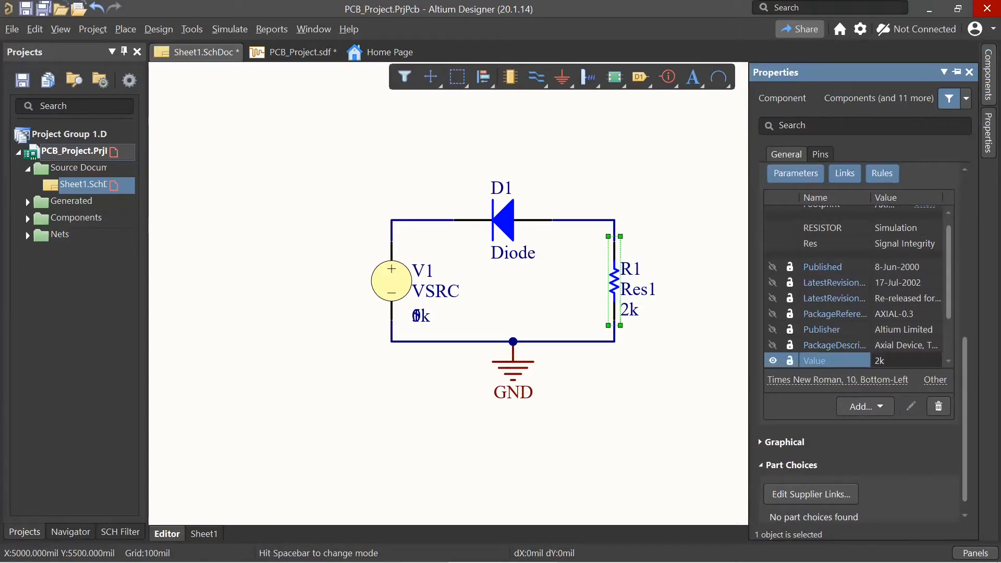
left_click(677, 187)
Place one net label on the wire corner above V1 and another on the corner above R1.
left_click(128, 28)
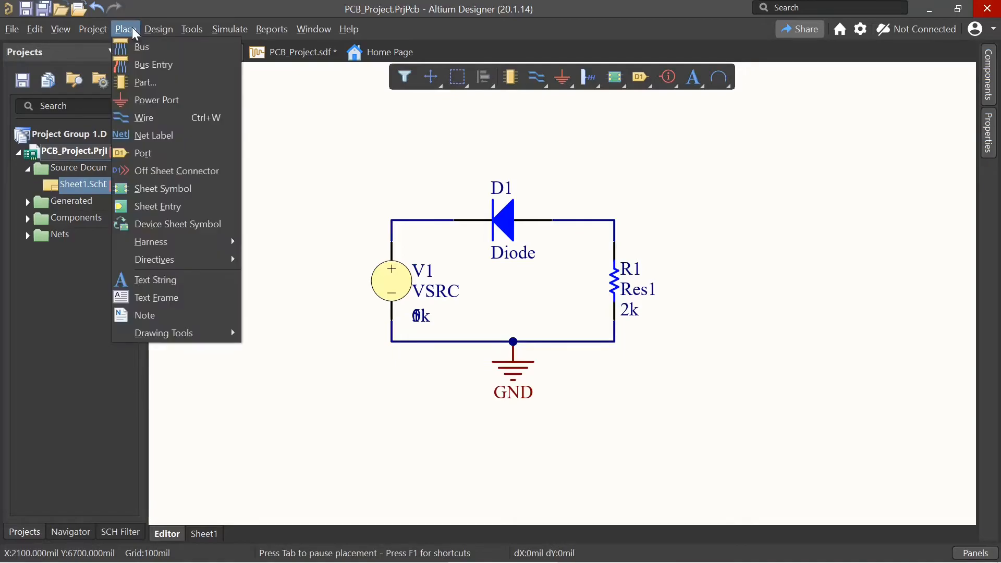
left_click(162, 136)
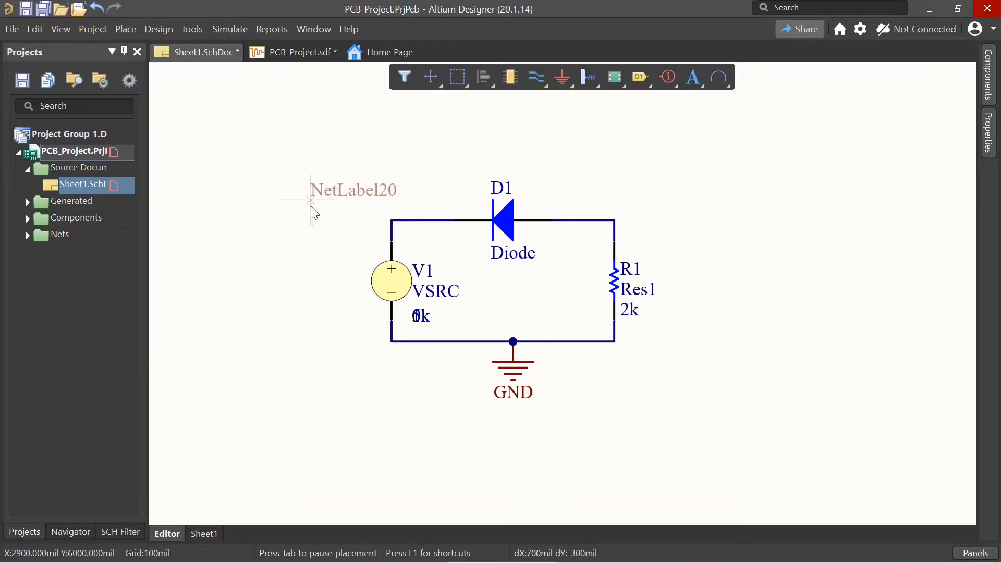
left_click(391, 220)
left_click(615, 220)
key("Escape")
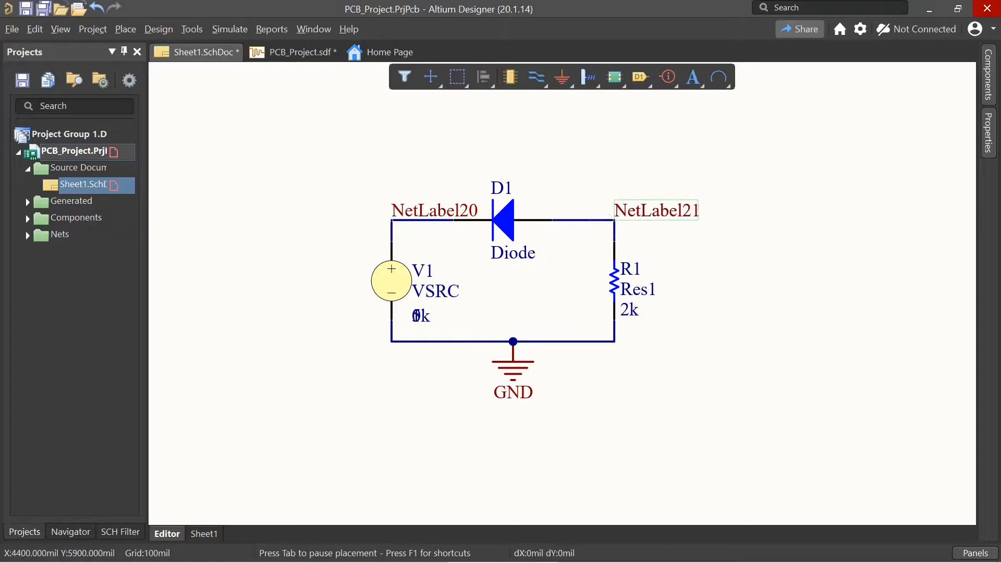
Rename the net label above V1 to Vin and the one above R1 to Vout.
double_click(427, 211)
type("Vin")
key("Return")
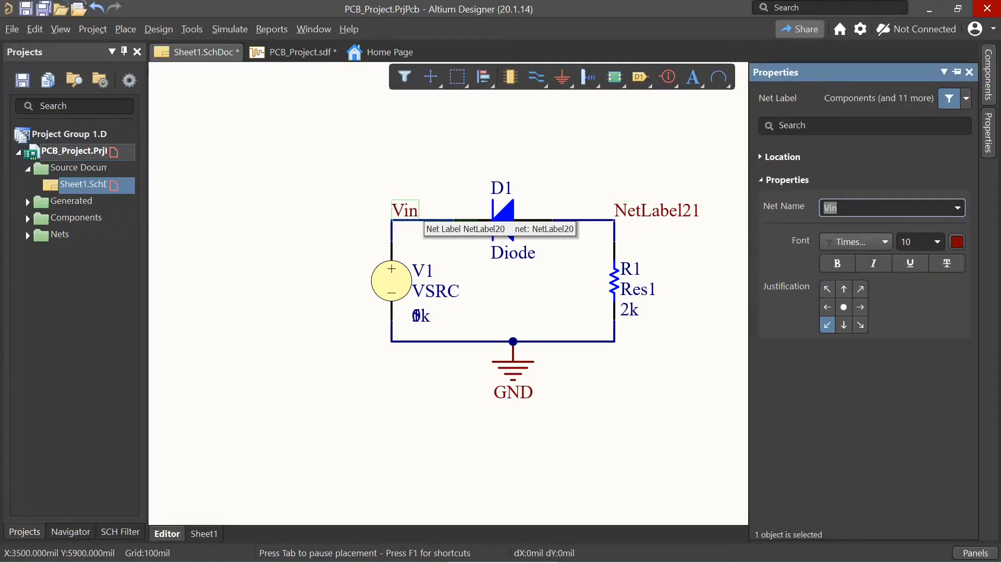
double_click(653, 211)
type("Vout")
key("Return")
Check the active signals and the DC Sweep Analysis parameters in the Mixed Sim setup.
left_click(229, 29)
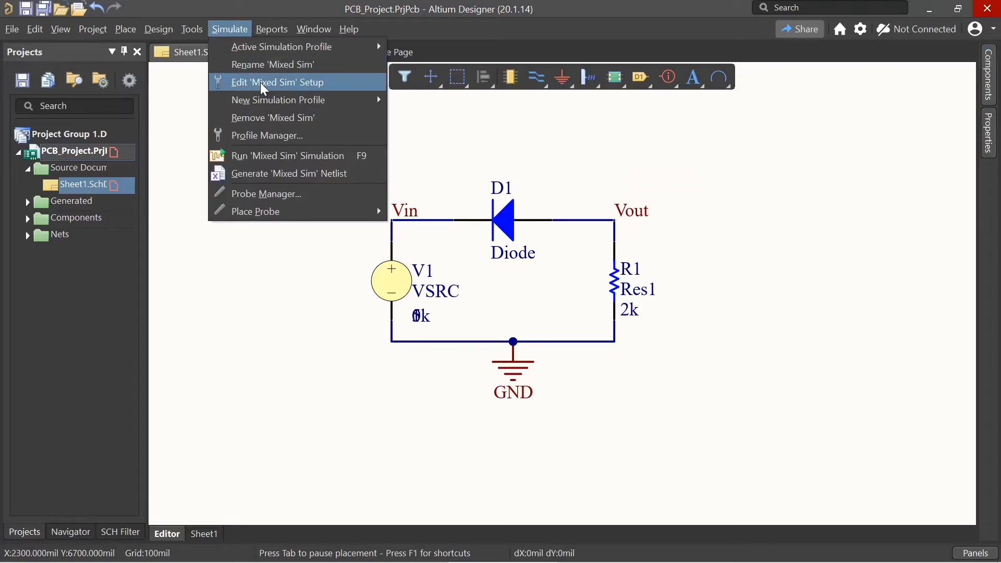
left_click(261, 82)
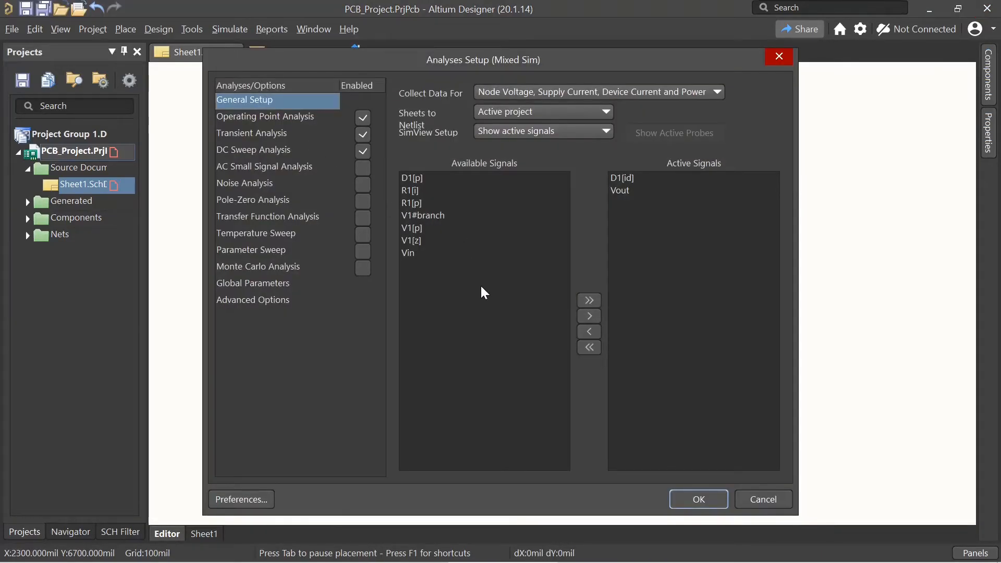
left_click(264, 148)
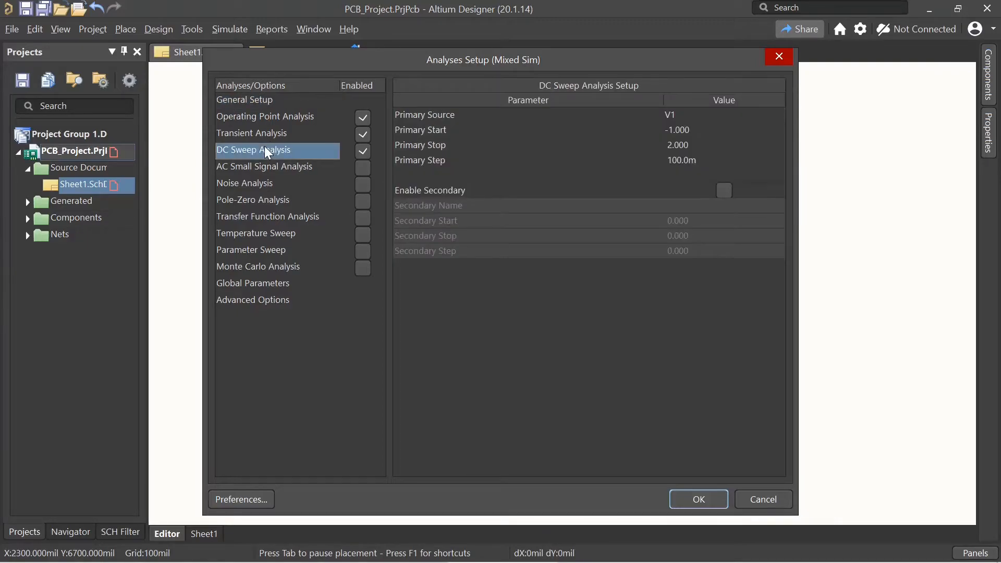
left_click(696, 500)
Run the Mixed Sim simulation of the series diode and R1 circuit and show its DC Sweep chart.
left_click(228, 30)
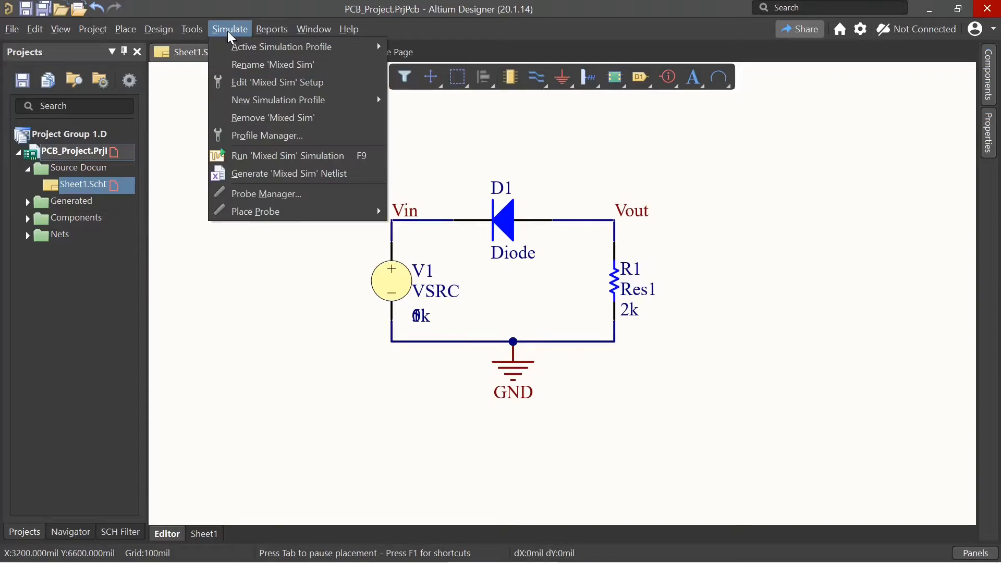
left_click(293, 156)
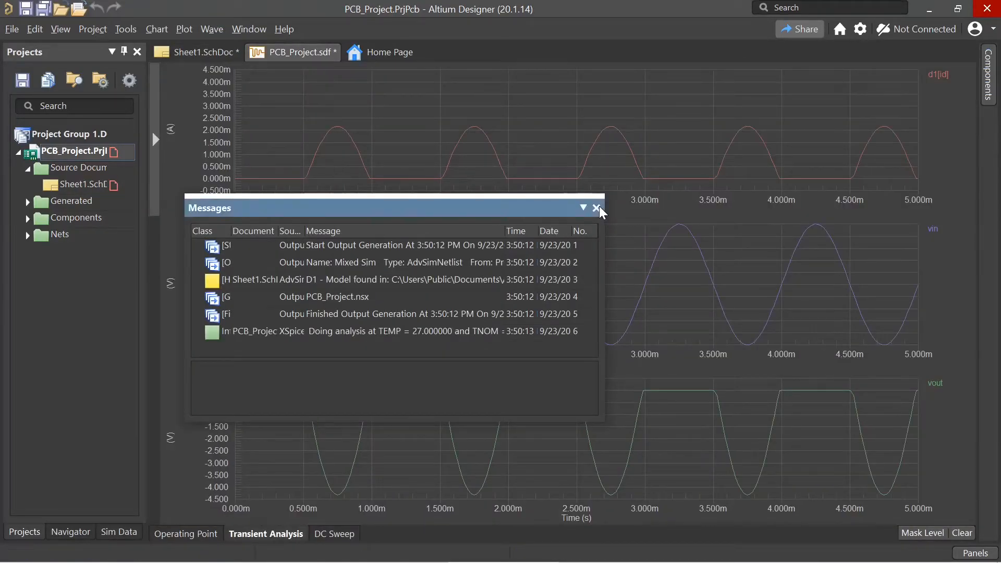
left_click(596, 207)
left_click(334, 534)
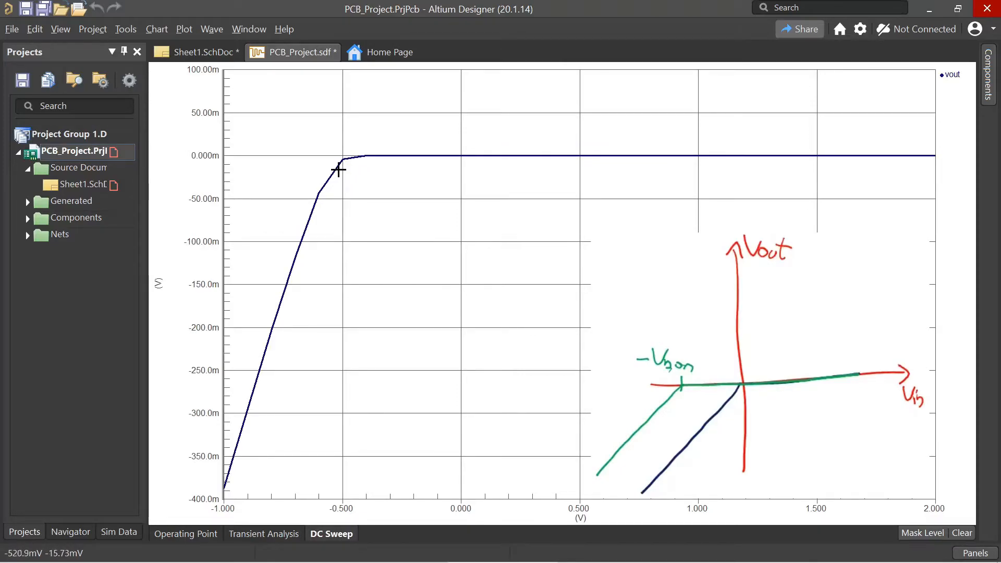
Review the series diode schematic and show the Transient Analysis chart in the simulation results.
left_click(209, 49)
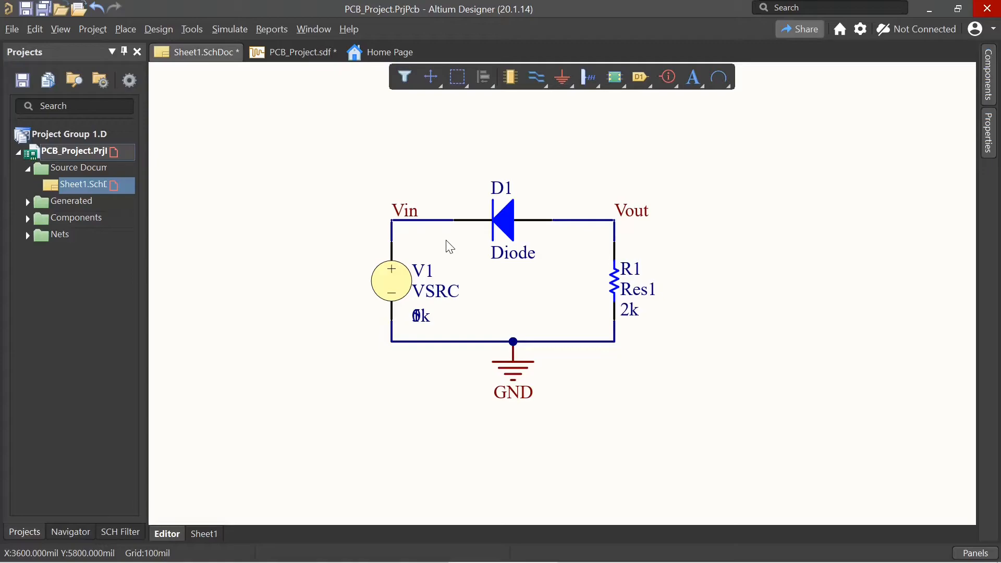
left_click(290, 51)
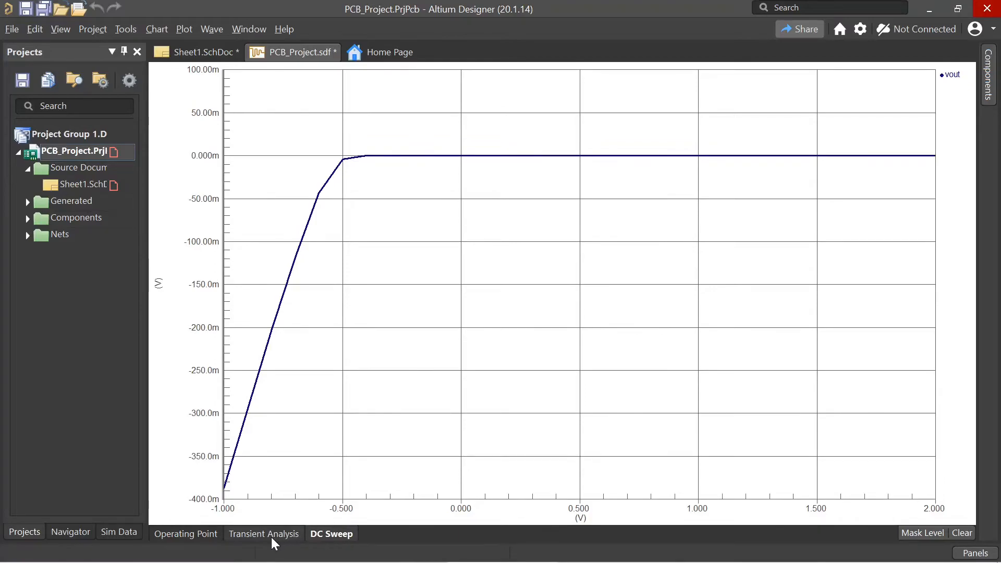
left_click(271, 537)
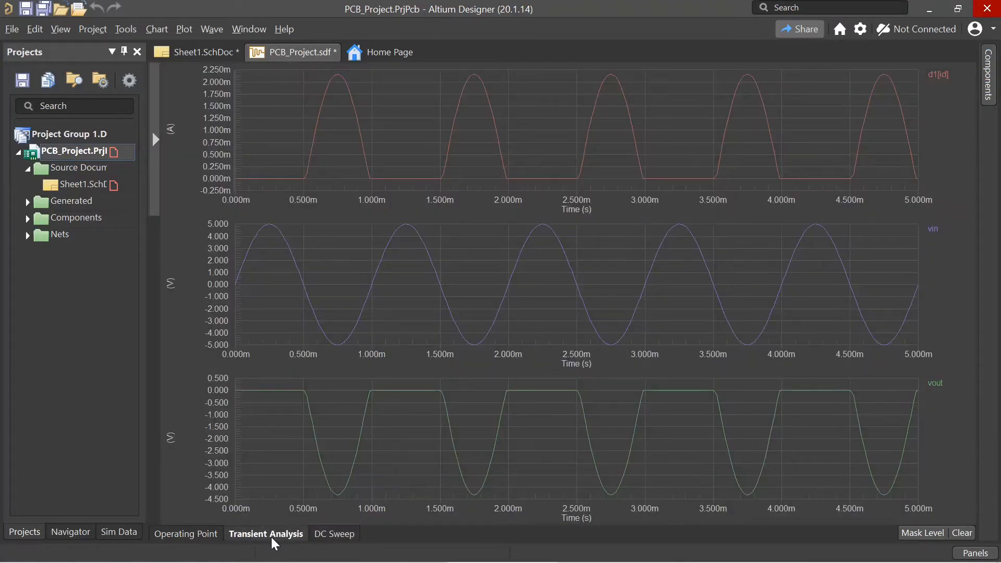
Delete the d1[id] and vout plots from the Transient Analysis chart.
right_click(153, 119)
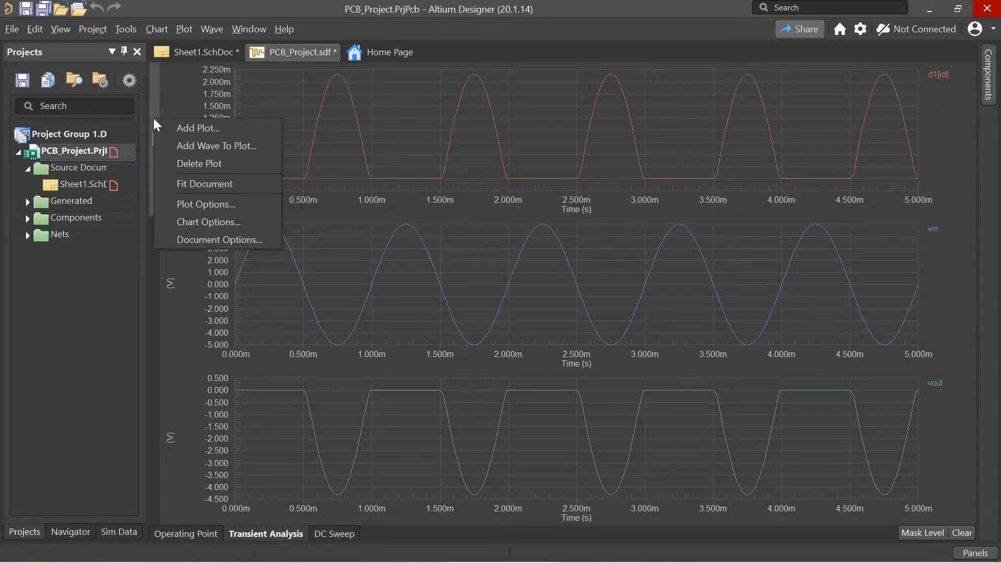
left_click(224, 161)
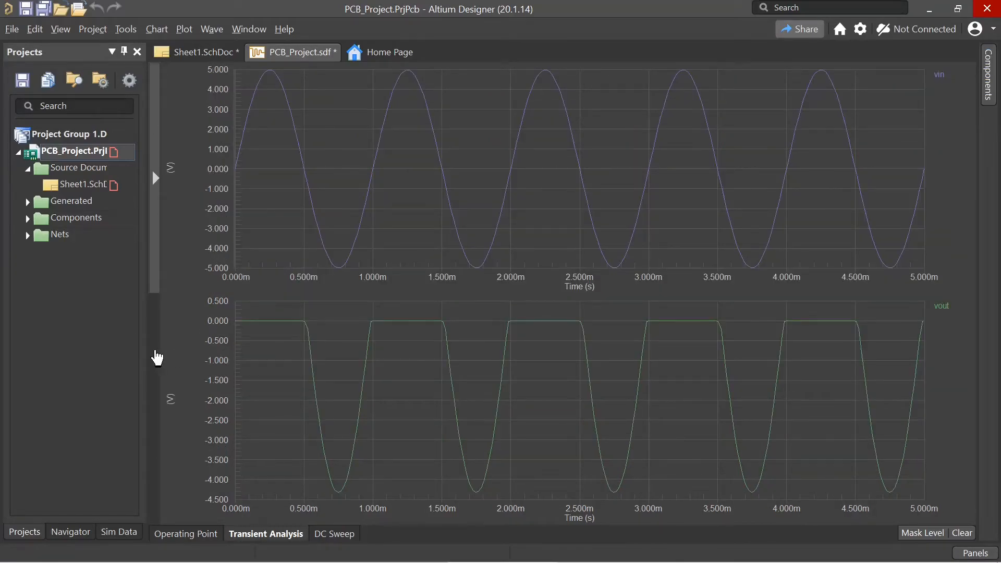
right_click(156, 350)
left_click(224, 397)
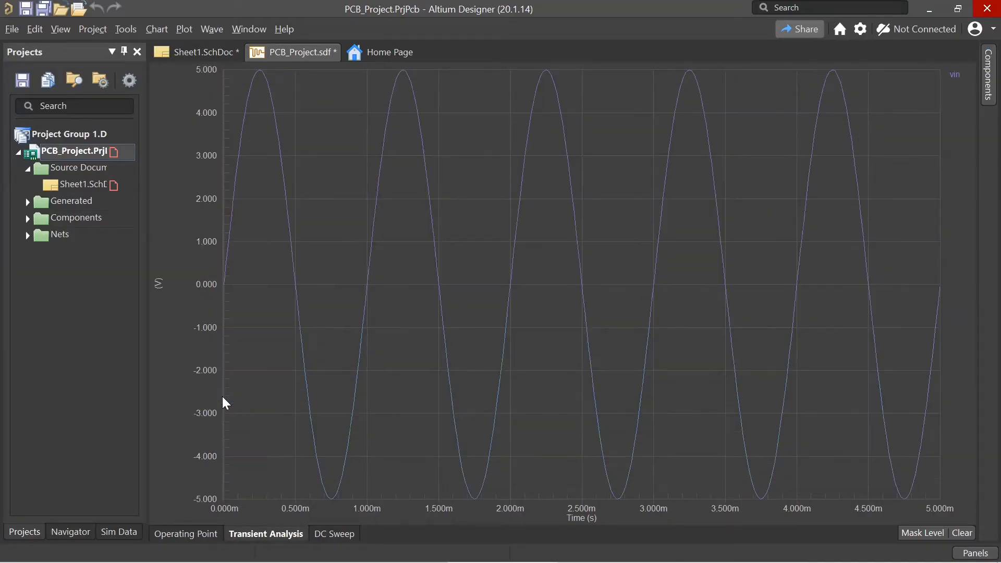
Add the vout waveform to the remaining vin plot.
right_click(156, 177)
left_click(199, 202)
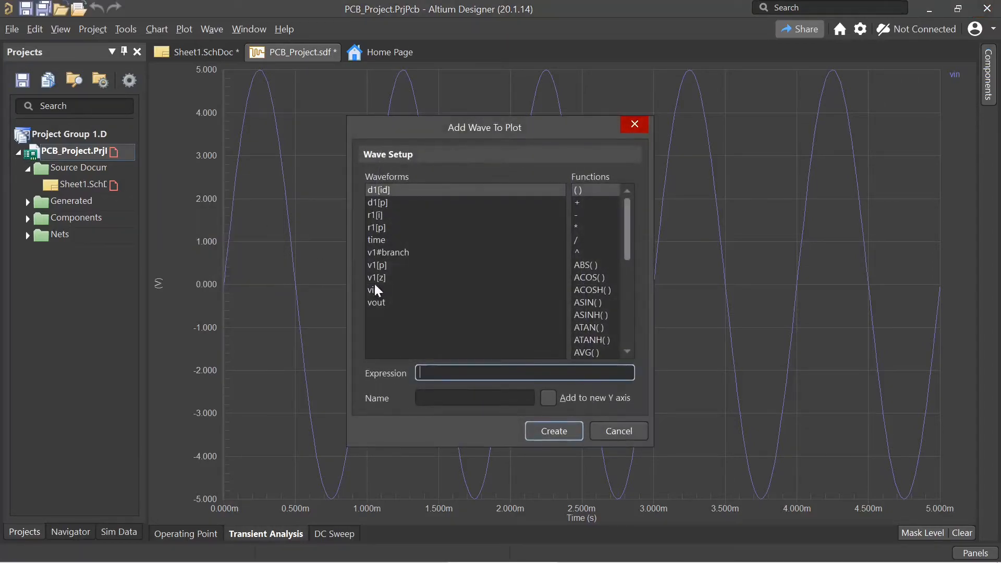
left_click(381, 304)
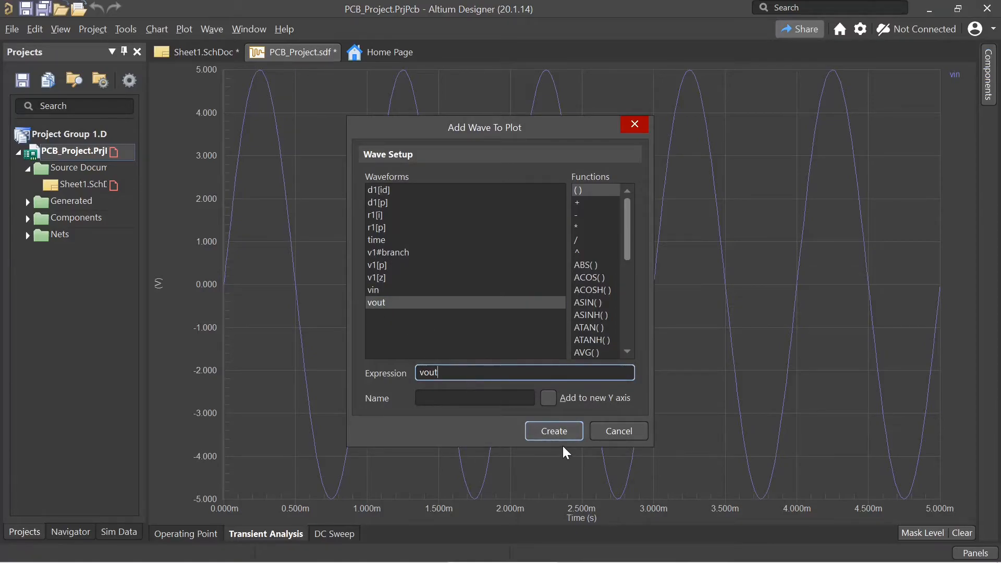
left_click(554, 426)
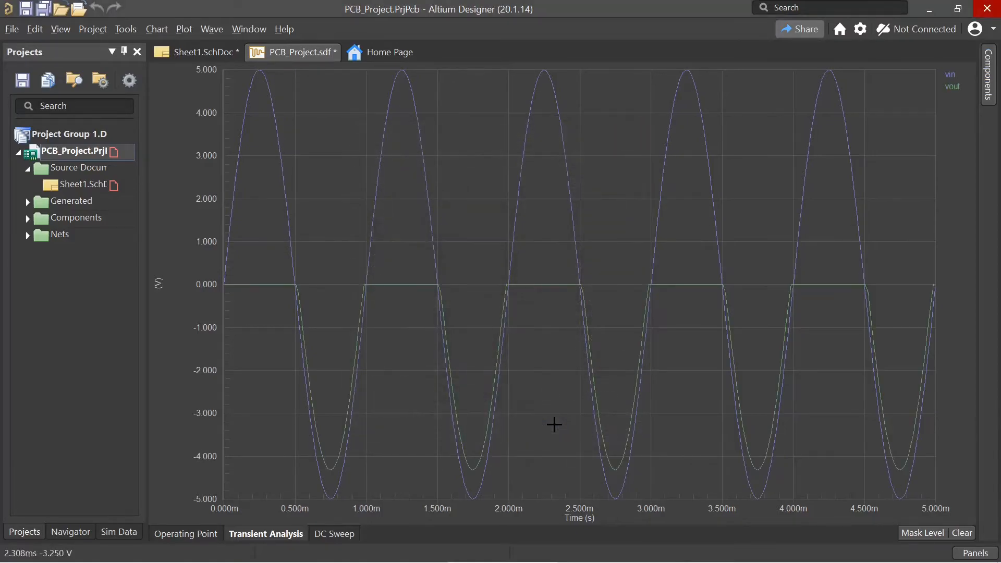
Swap the chart's foreground and background colors, set the background to white, and enable Bold Waveforms.
right_click(273, 225)
left_click(317, 346)
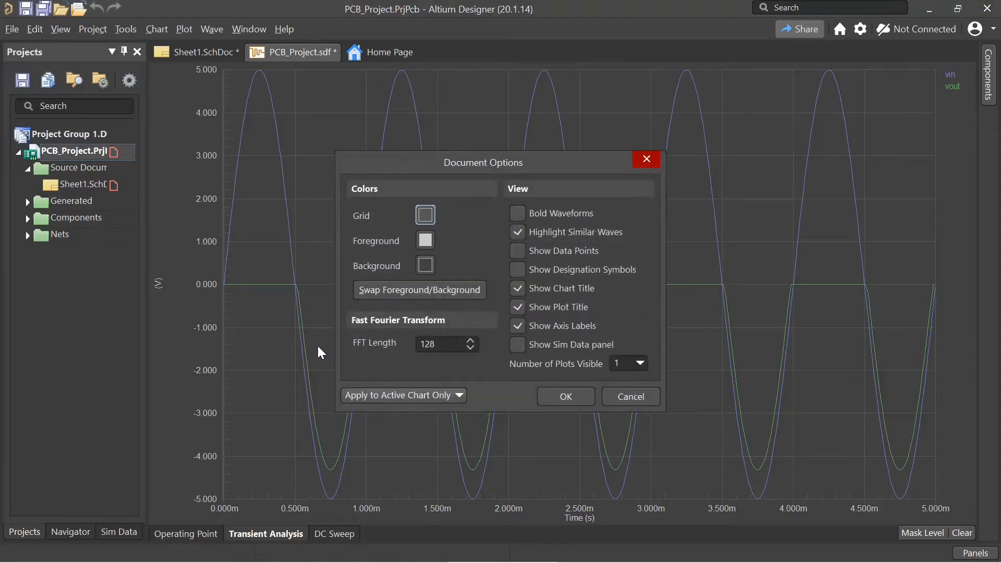
left_click(407, 290)
left_click(425, 264)
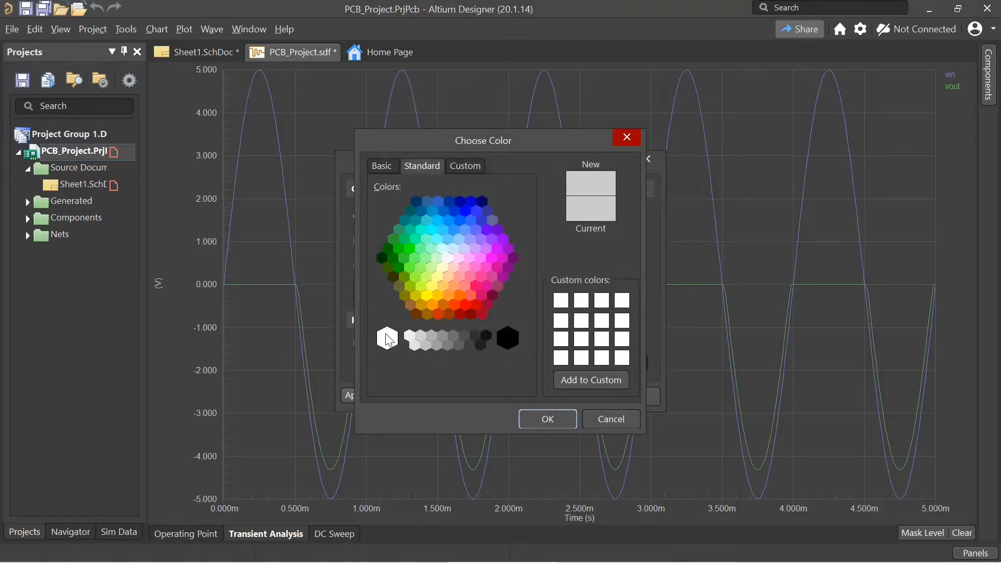
left_click(386, 339)
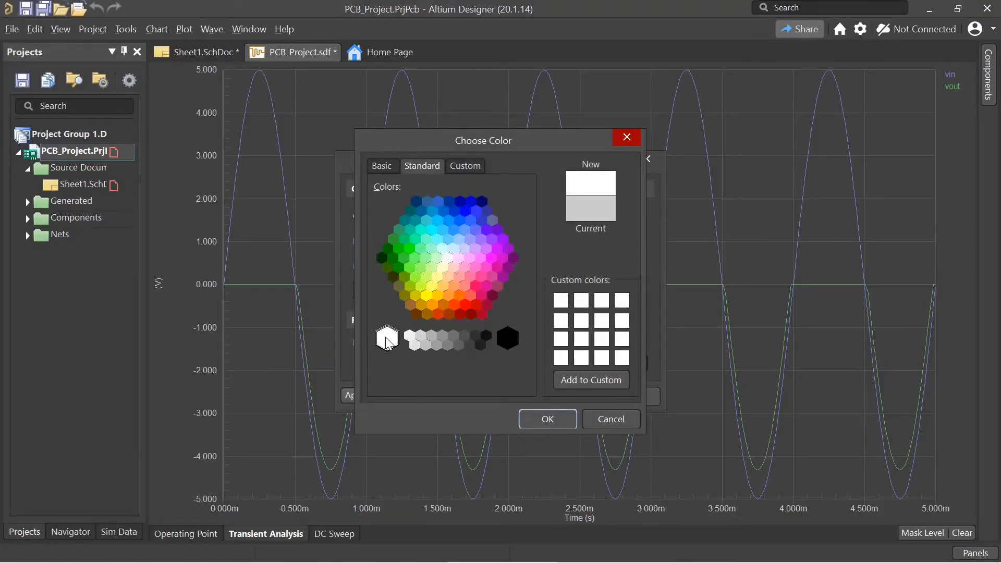
left_click(556, 419)
left_click(527, 214)
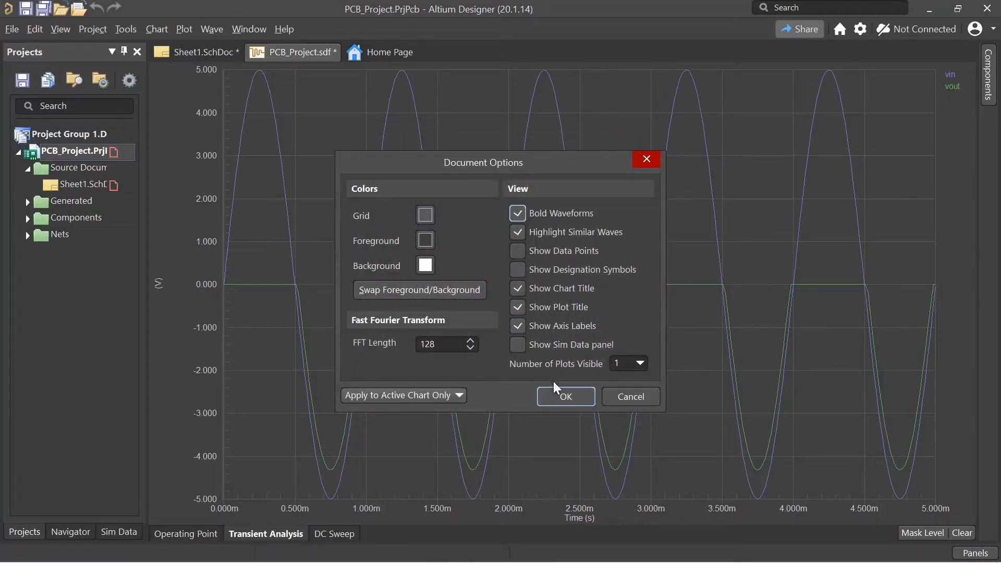
left_click(559, 399)
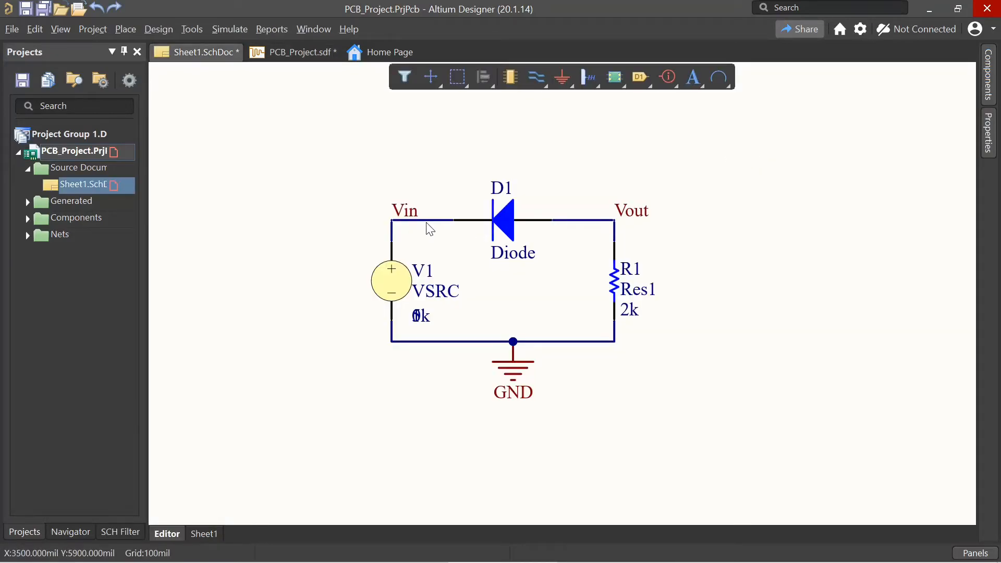
Remove the old circuit's wires and net labels, and rearrange R1, D1 and GND around V1.
left_click(429, 221)
key("Delete")
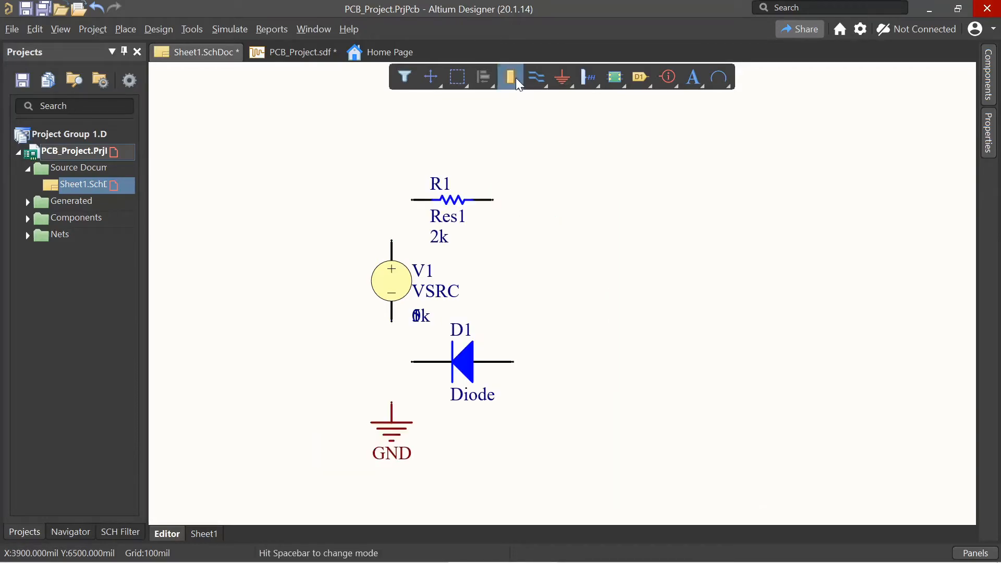
Place a vertical D Zener designated DZ and wire it in series with V1, R1 and D1, grounding V1's negative terminal.
left_click(516, 79)
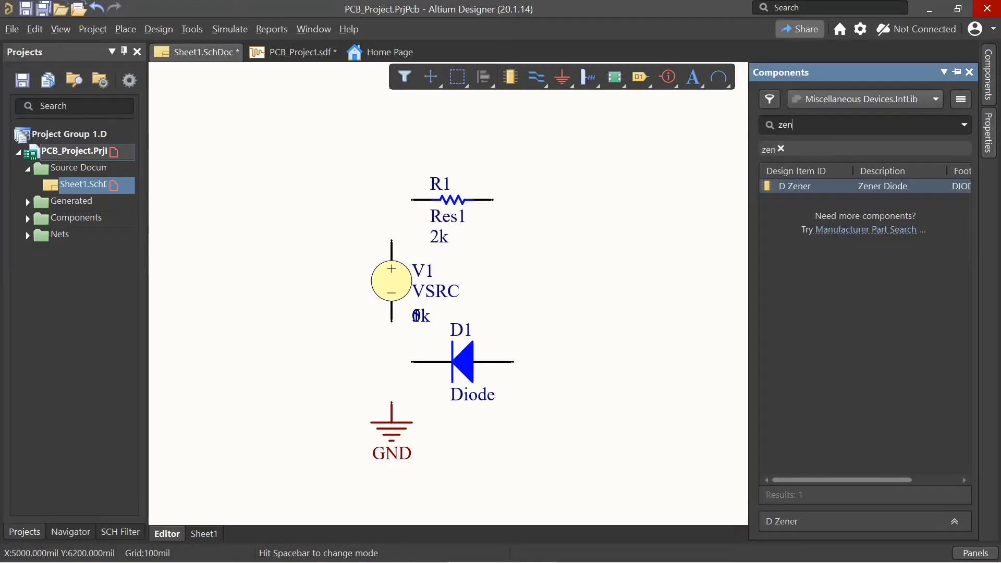
double_click(805, 182)
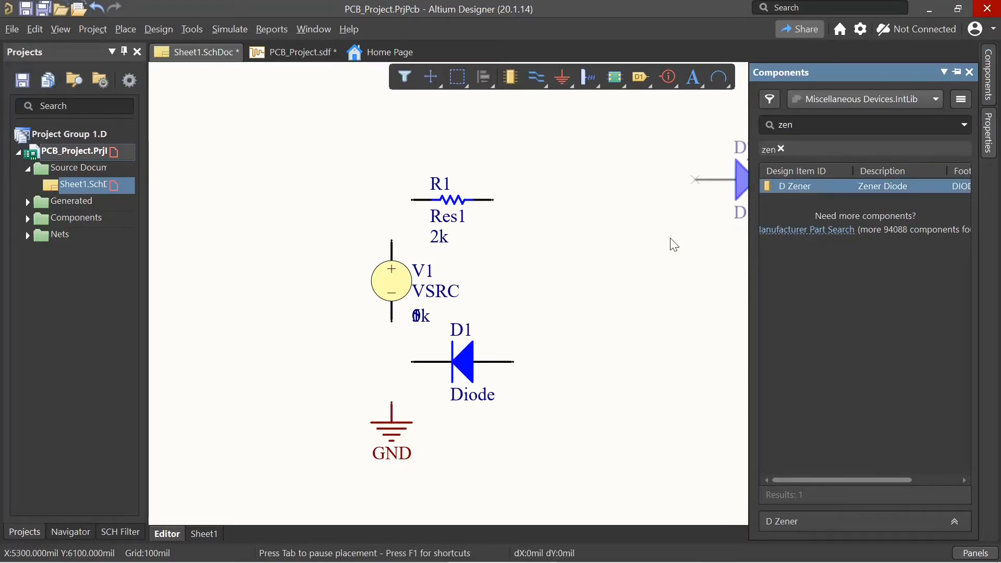
key("space")
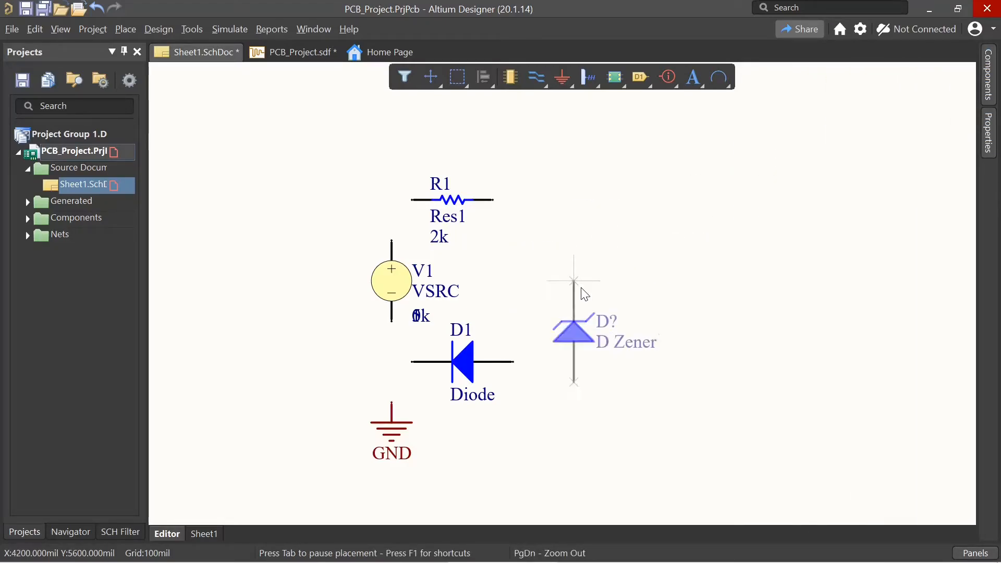
key("Tab")
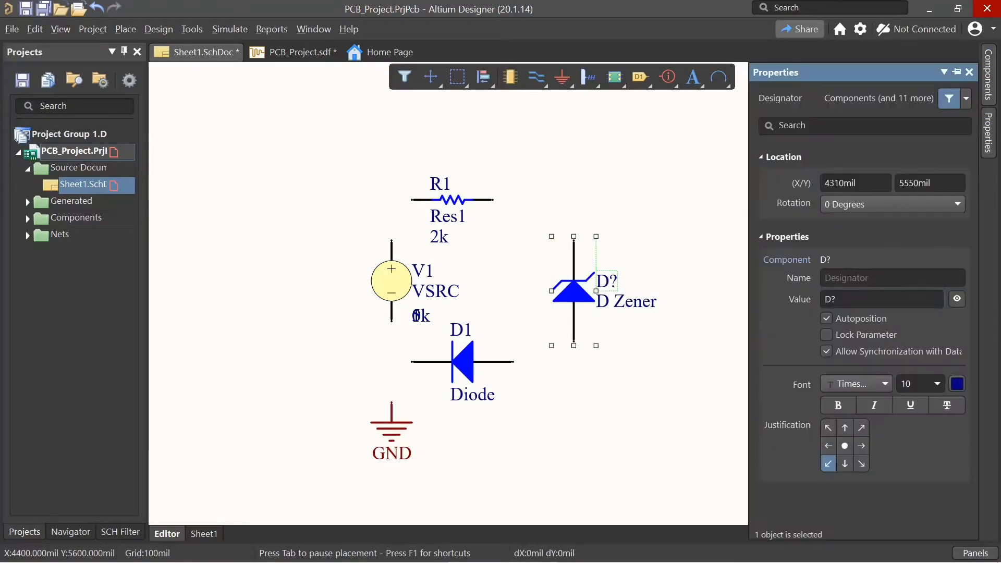
left_click(850, 299)
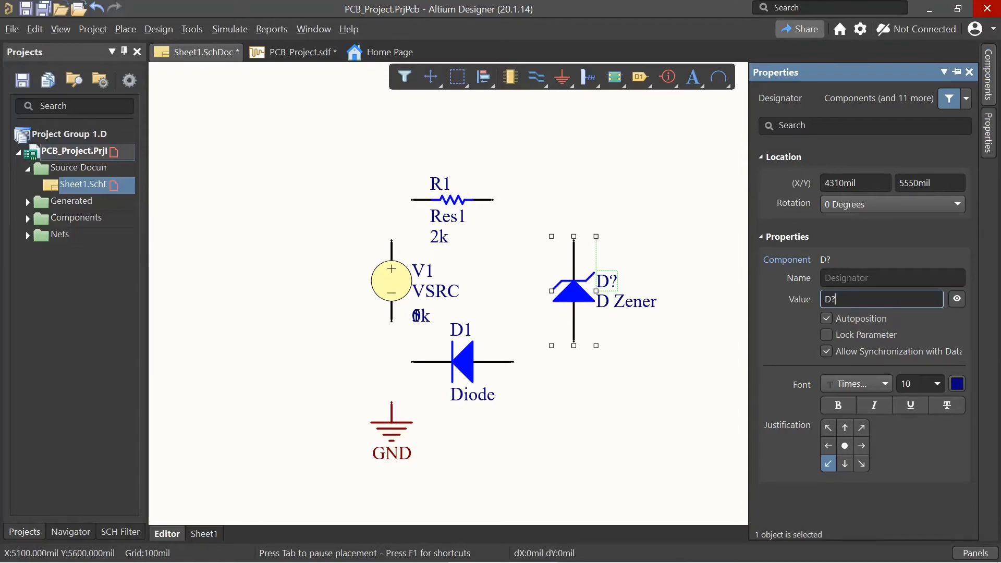
key("Return")
left_click(632, 188)
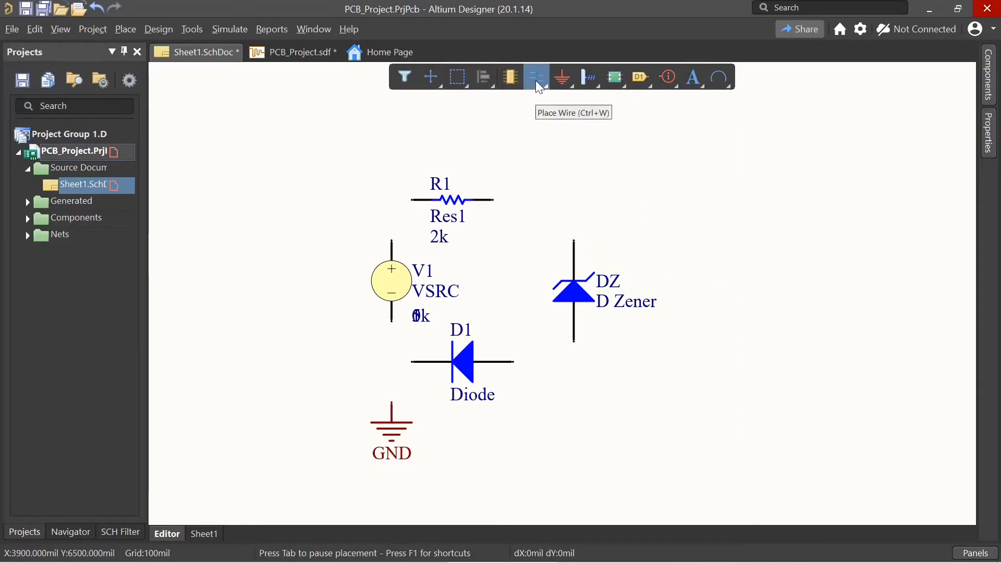
left_click(536, 79)
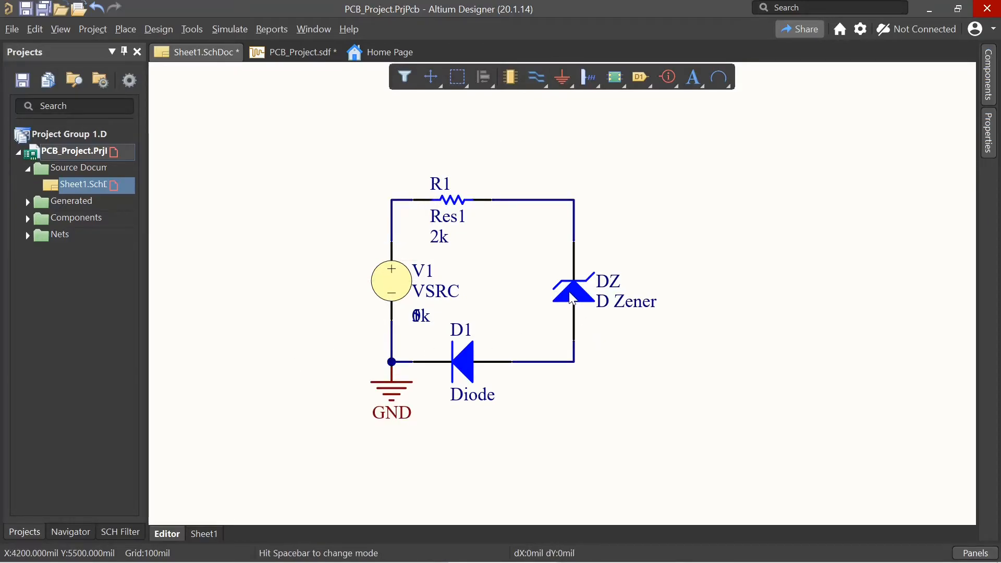
Examine the model file of DZ's ZENER simulation model, and close the model settings.
double_click(571, 298)
left_click_drag(962, 288, 954, 373)
scroll(954, 396, "down", 2)
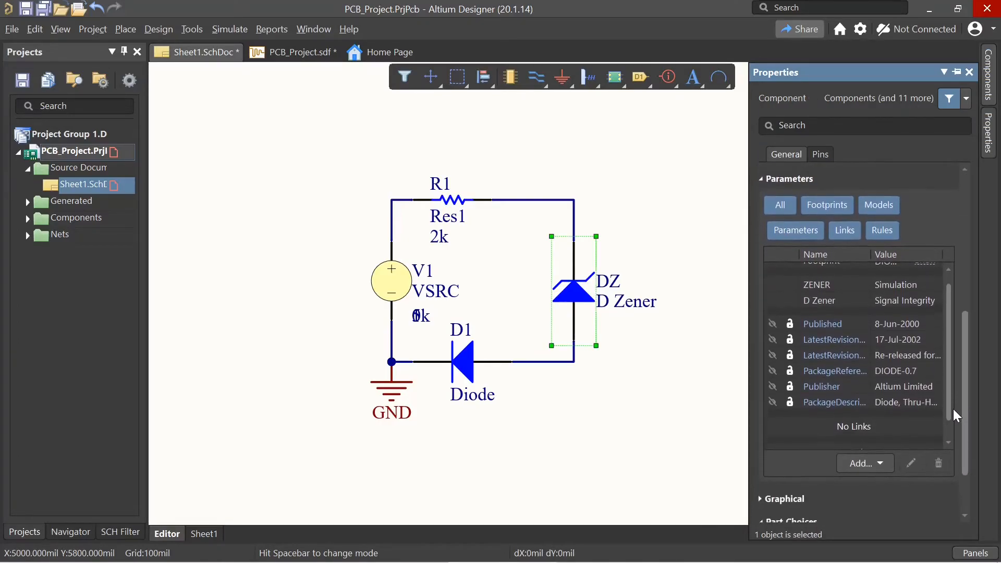
left_click(887, 271)
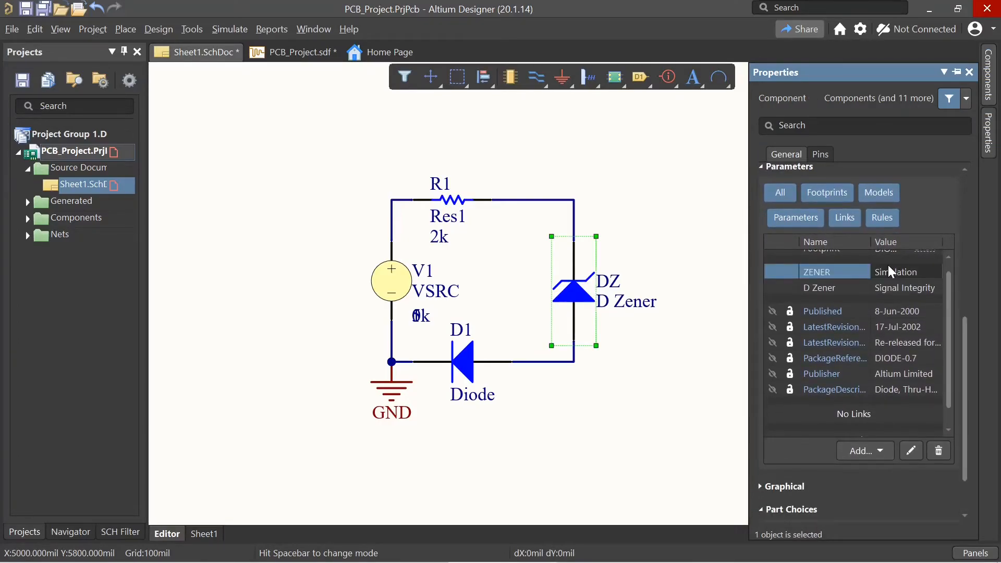
left_click(911, 451)
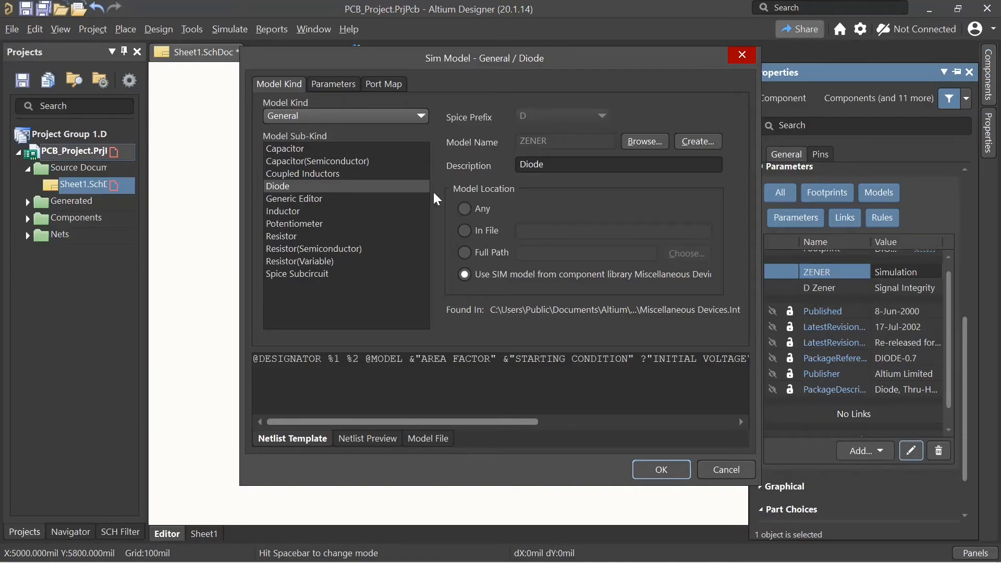
left_click(436, 441)
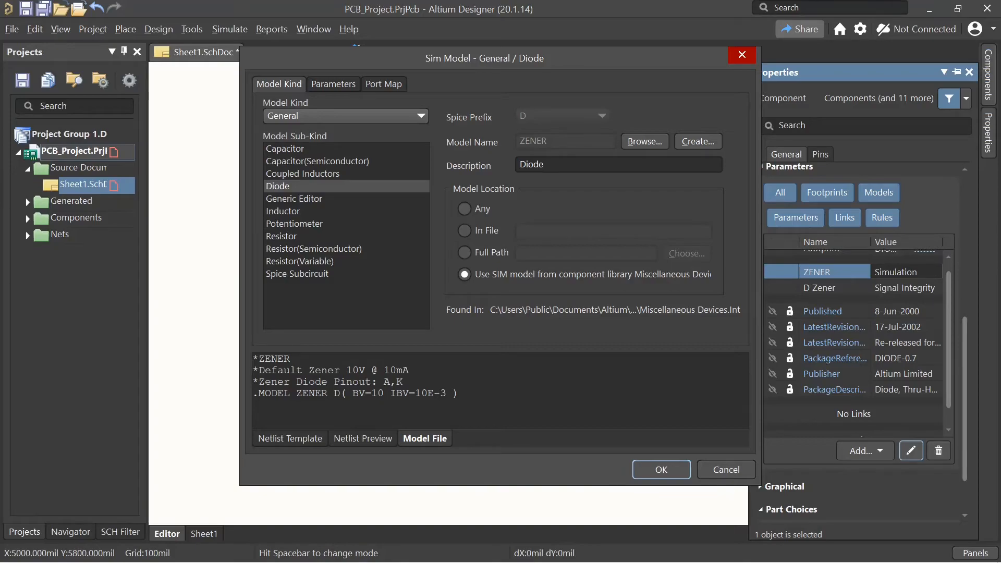
left_click(656, 469)
left_click(656, 472)
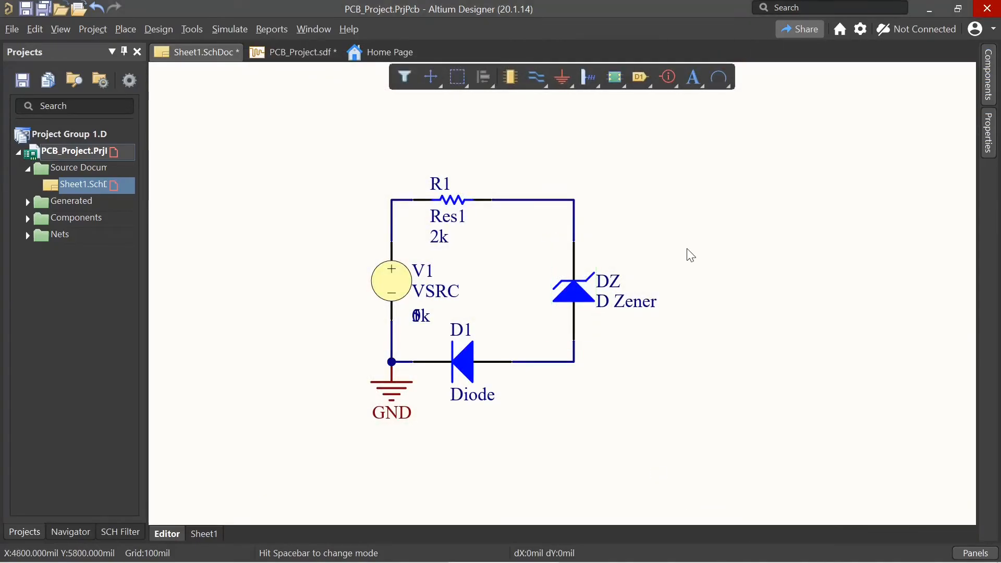
Set the amplitude of V1's sinusoidal simulation model to 25.
left_click(397, 285)
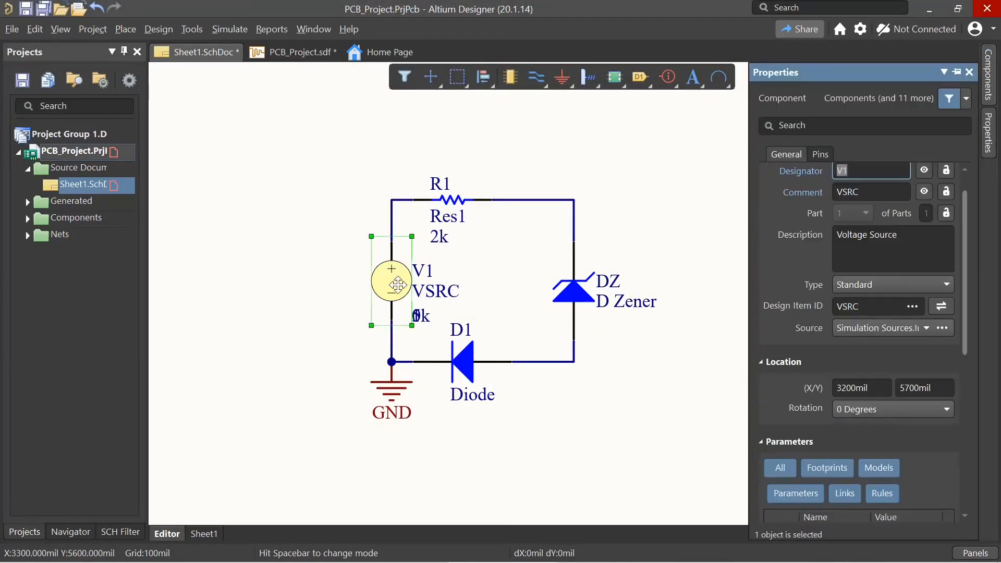
left_click_drag(964, 255, 972, 375)
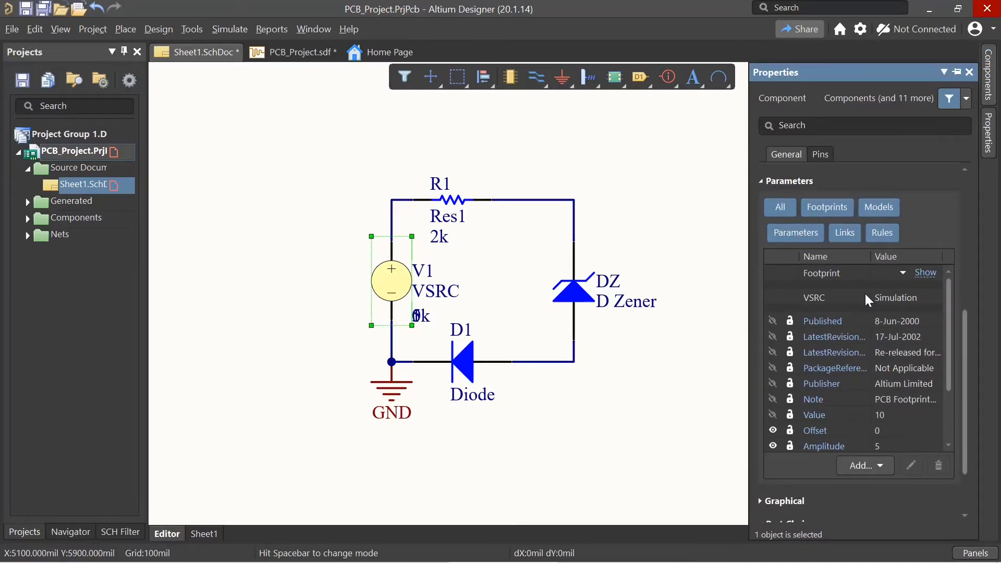
left_click(888, 300)
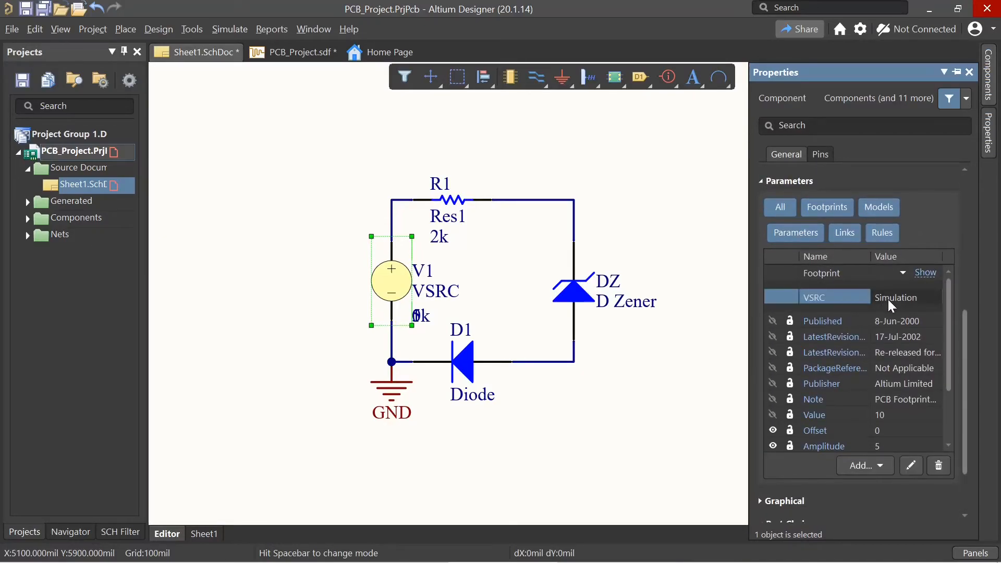
left_click(907, 468)
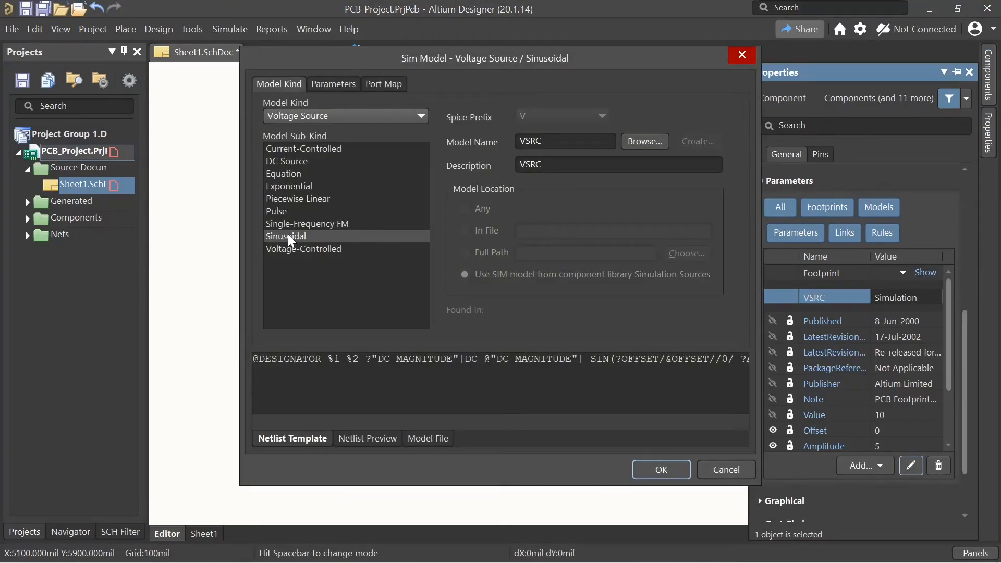
left_click(319, 88)
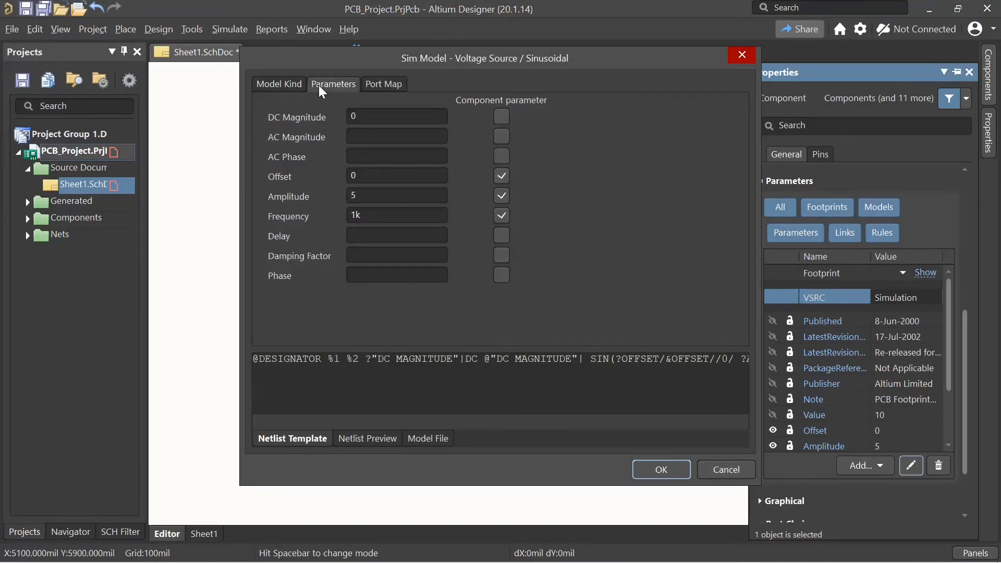
left_click(367, 196)
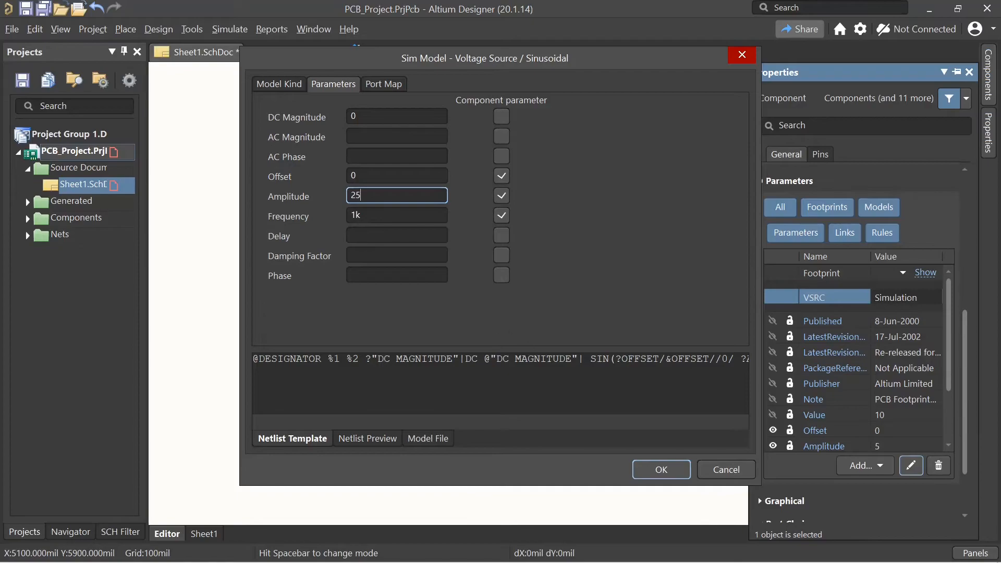
left_click(660, 468)
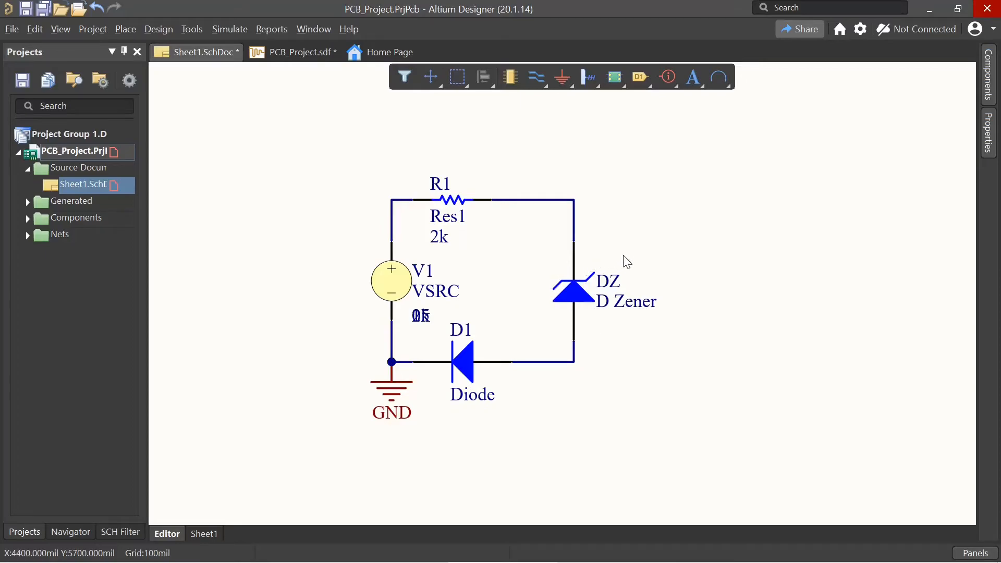
Place a differential voltage probe across DZ, with VD+ at the R1 node and VD- at the D1 node.
left_click(230, 29)
mouse_move(260, 213)
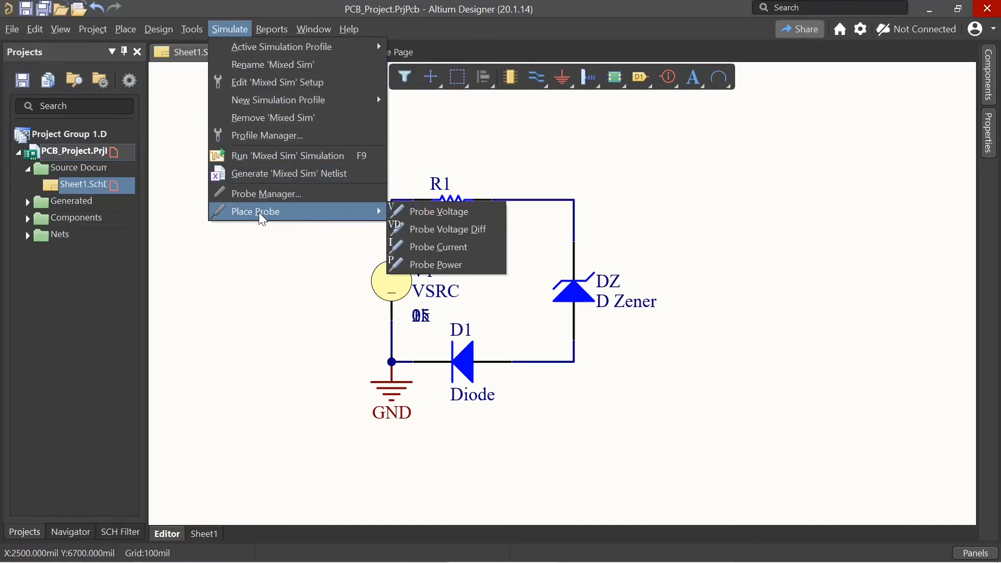
left_click(472, 230)
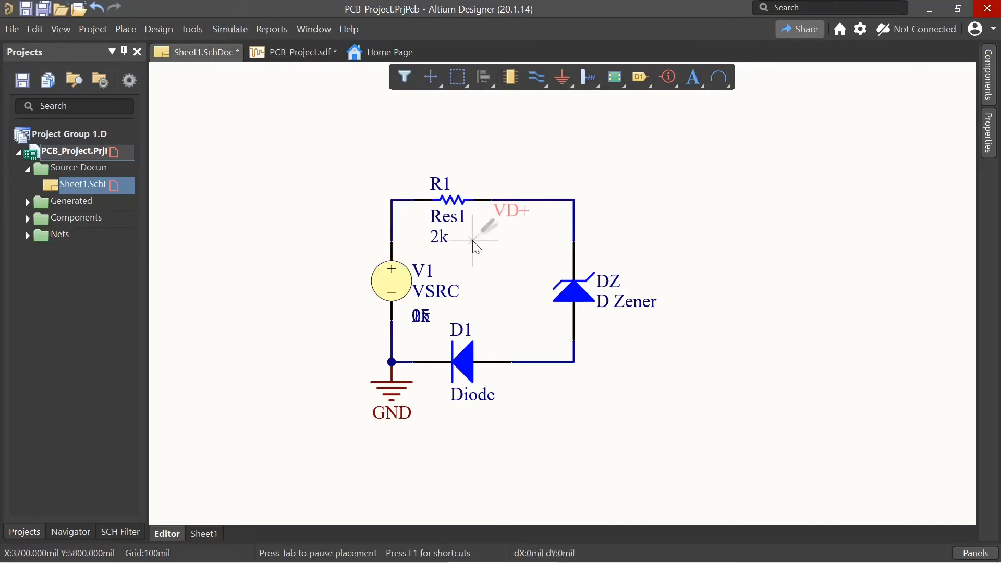
left_click(573, 200)
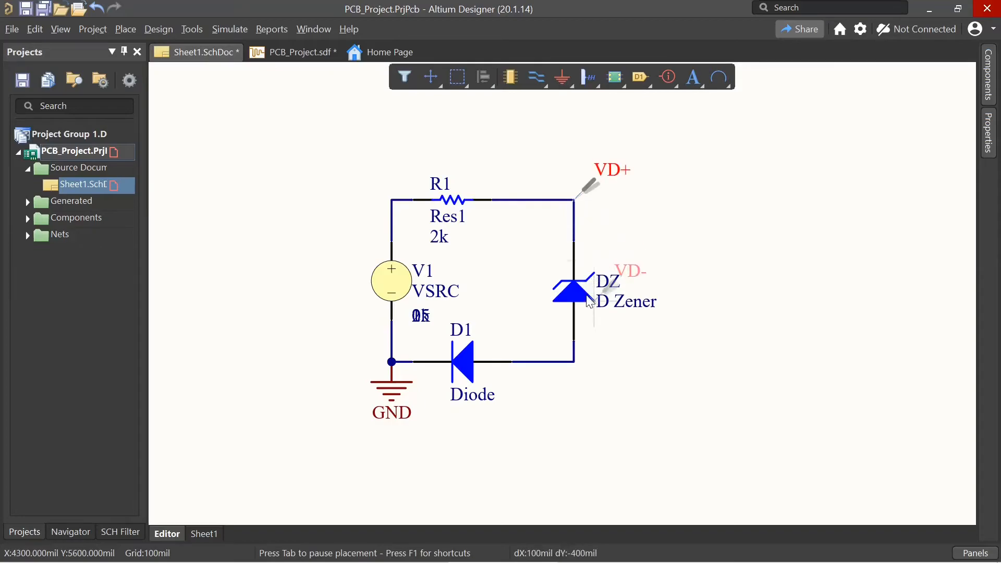
left_click(574, 361)
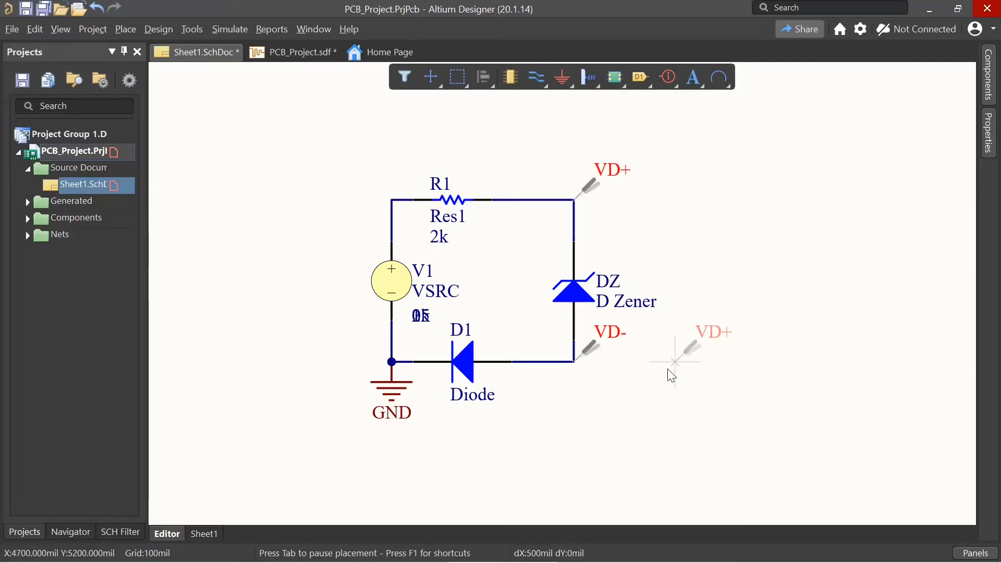
Place net labels at the V1-R1 corner, the R1-DZ corner and the DZ-D1 corner.
left_click(125, 29)
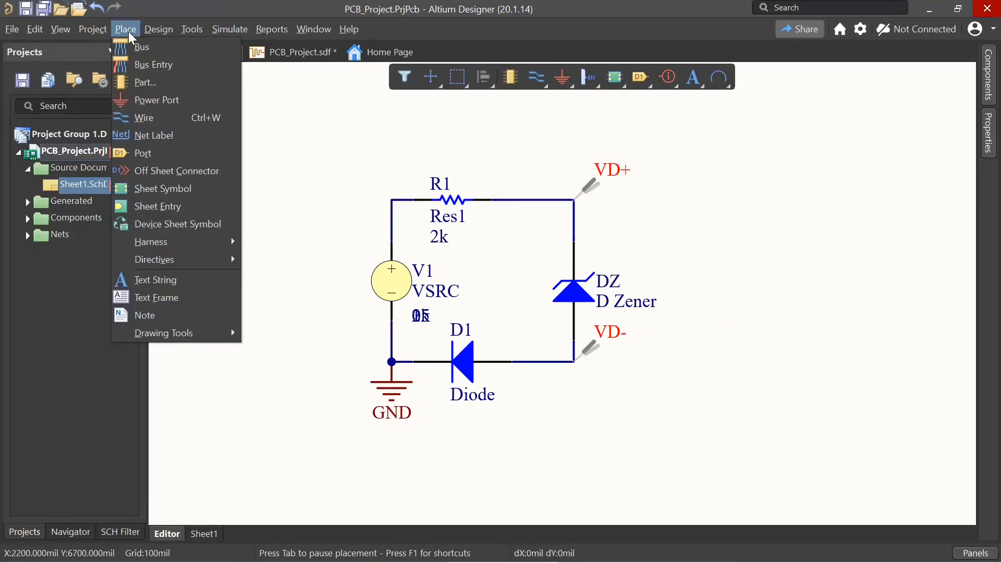
left_click(144, 134)
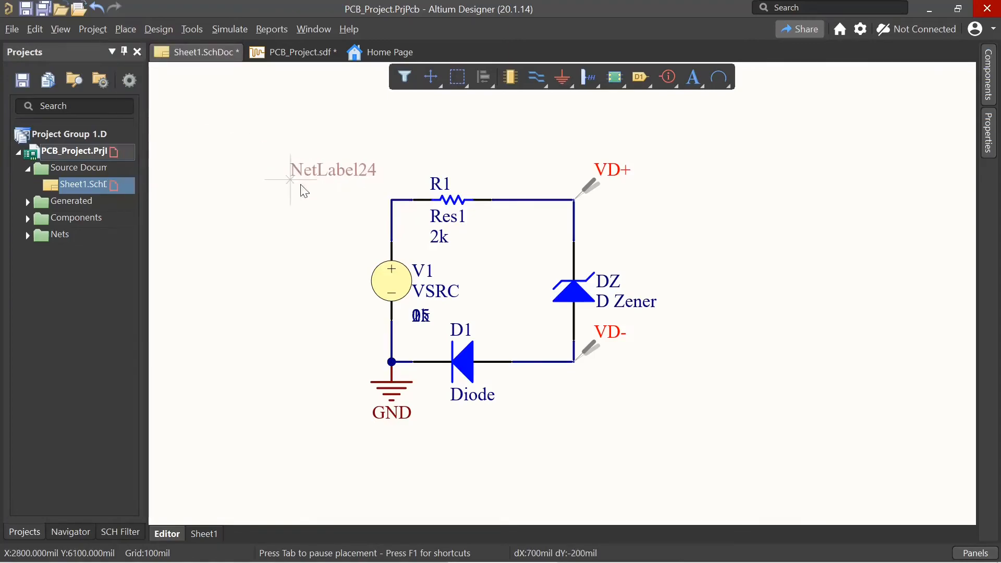
left_click(392, 199)
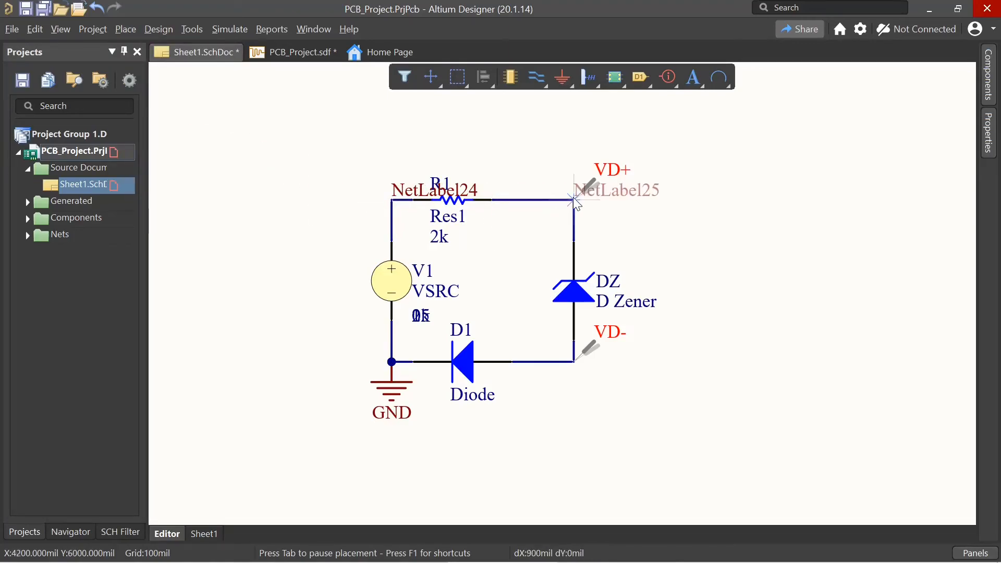
left_click(574, 199)
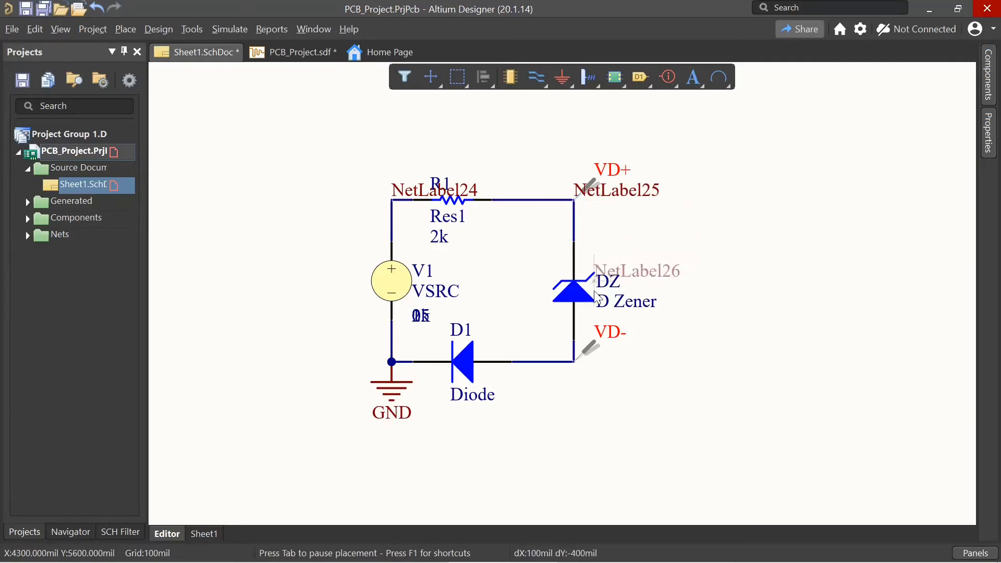
left_click(574, 361)
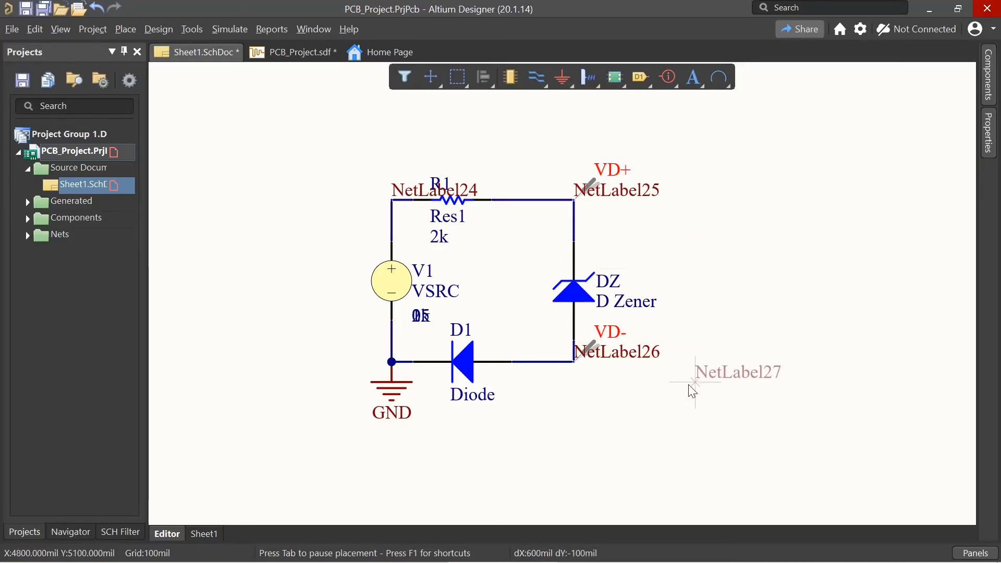
Name the net labels Vin at the source, Voutp at the R1-DZ node and Voutn at the DZ-D1 node.
key("Tab")
type("Vin")
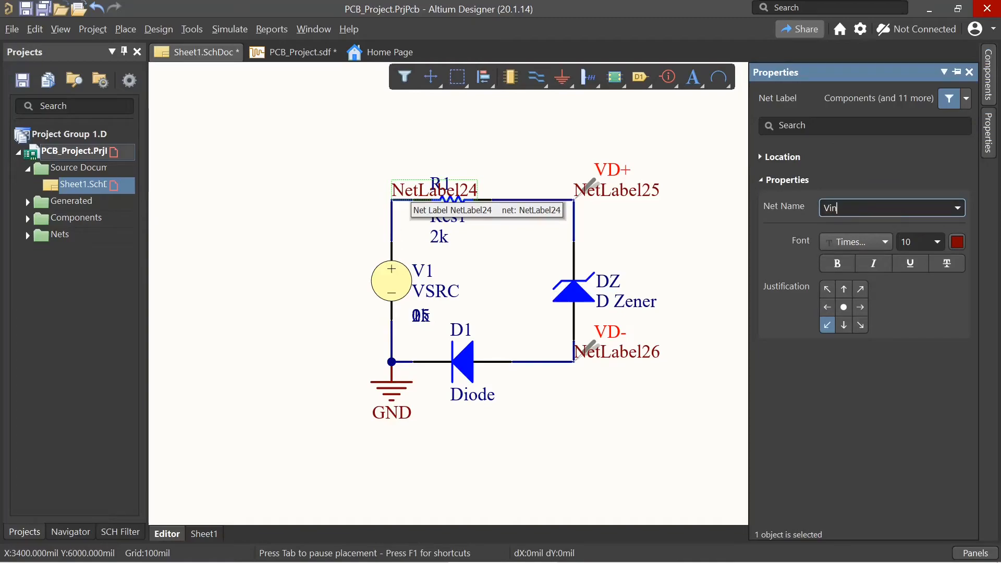
key("Return")
left_click(391, 199)
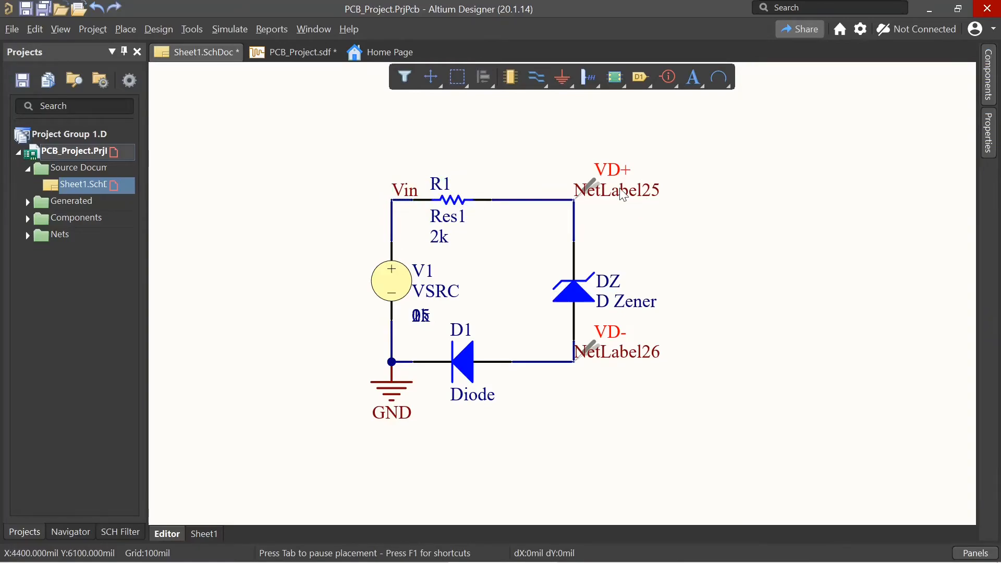
type("Vo")
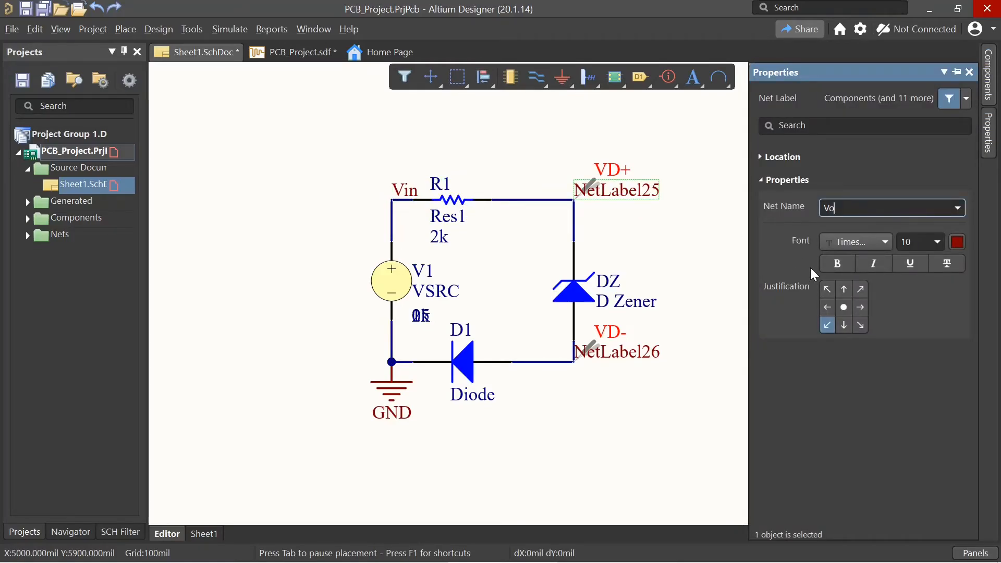
type("utp")
key("Return")
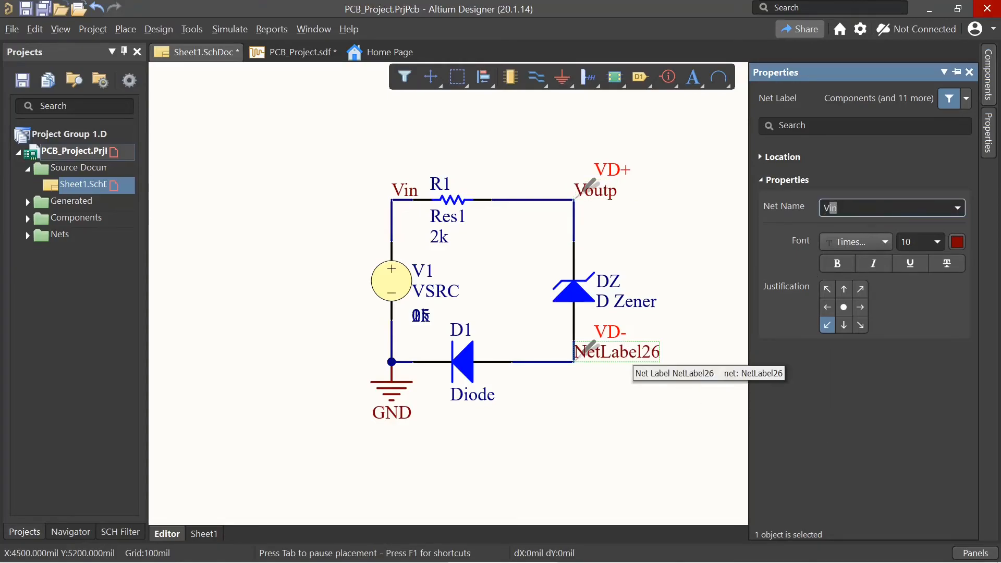
type("n")
key("Return")
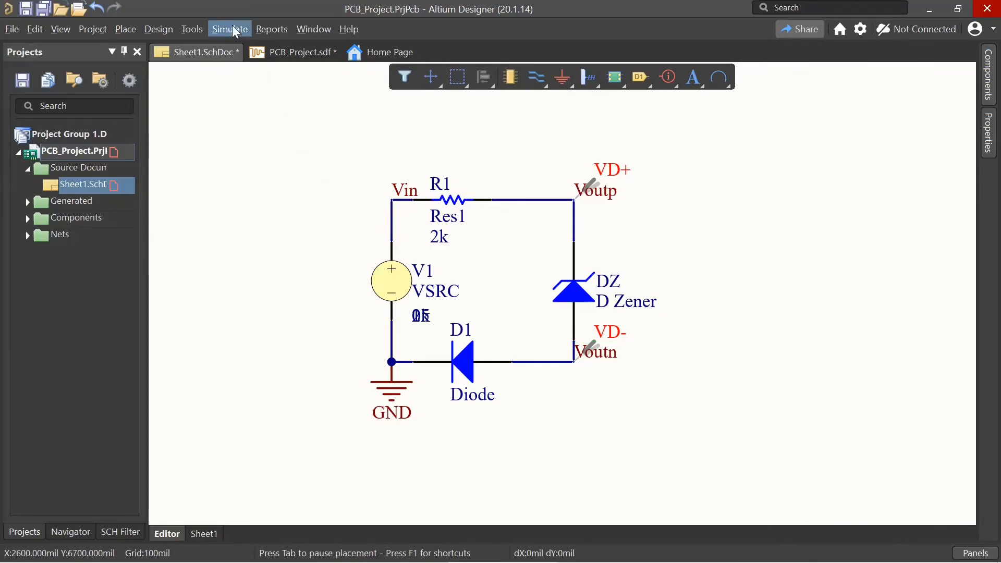
Configure the mixed simulation analyses with D1[id] as the only active signal.
left_click(232, 26)
left_click(250, 81)
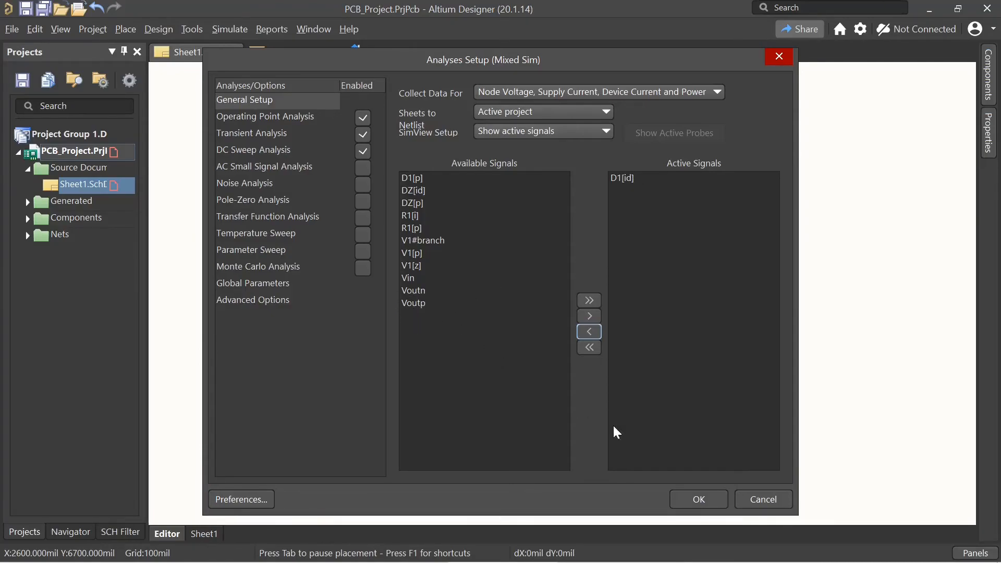
left_click(699, 499)
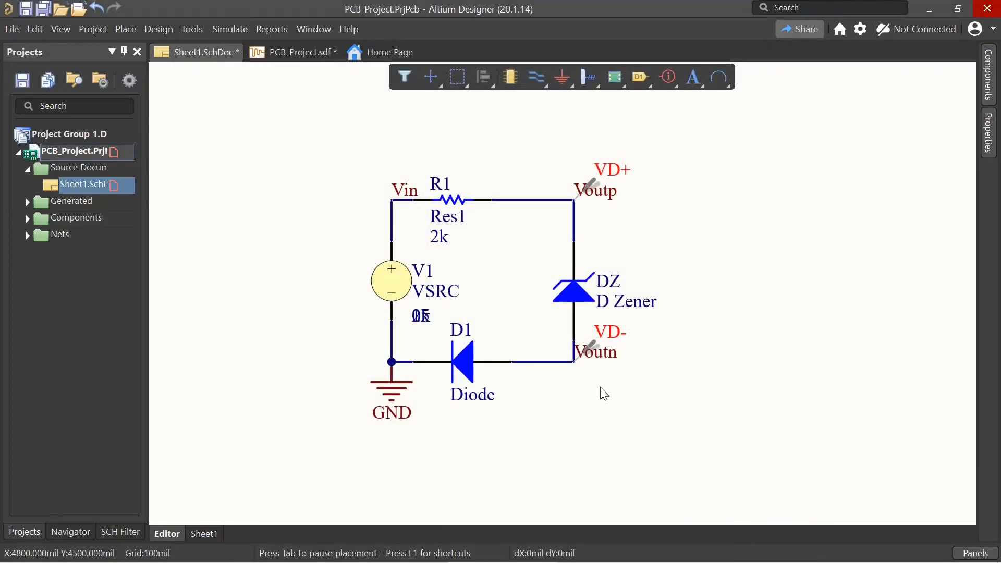
Delete the VD+ and VD- probe labels beside the Voutp and Voutn nodes.
left_click(617, 176)
key("Delete")
left_click(613, 334)
key("Delete")
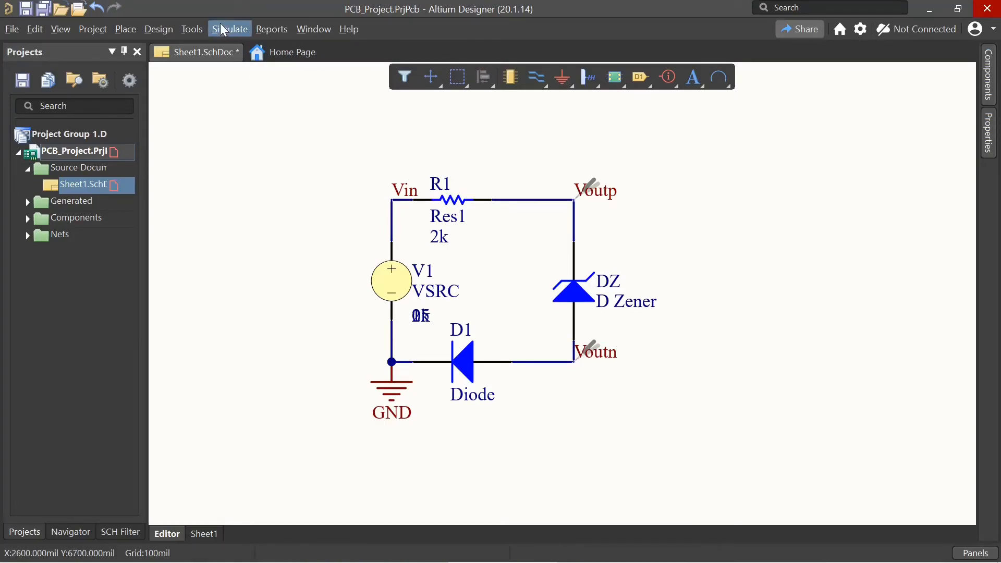
Run the mixed simulation of the circuit and dismiss the generated messages.
left_click(223, 30)
left_click(258, 153)
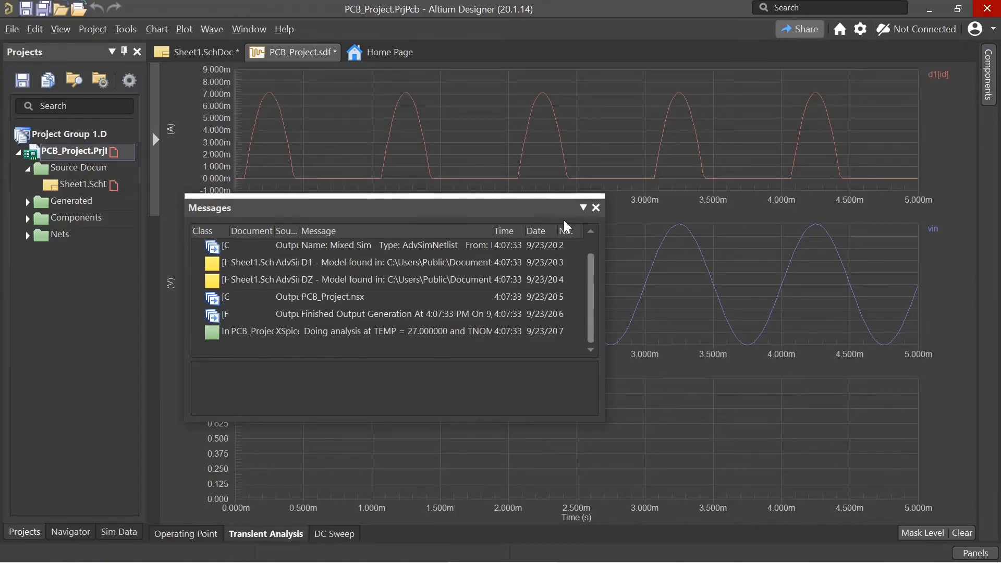
left_click(595, 207)
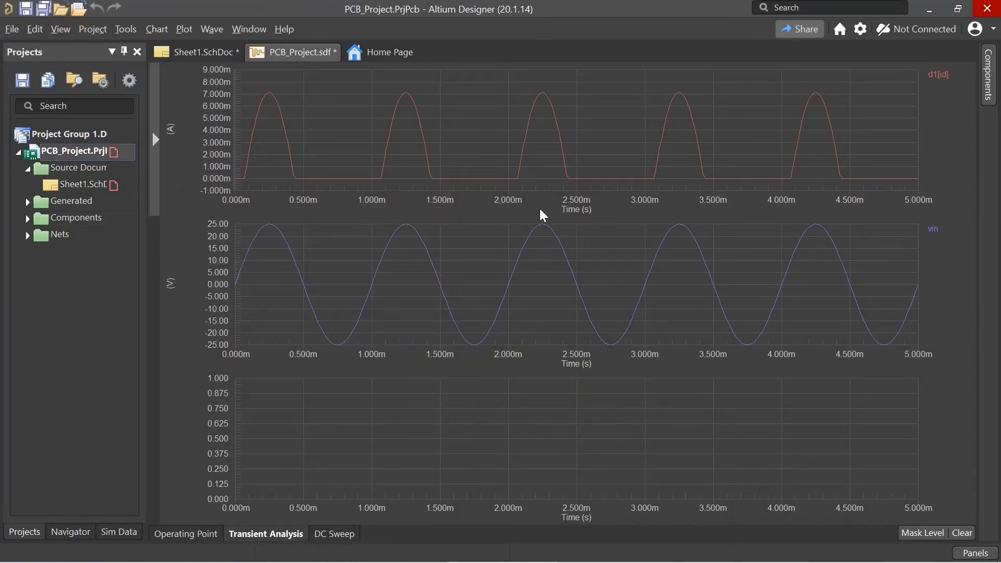
Delete the d1[id] plot and the empty plot from the transient analysis chart, keeping the vin plot.
right_click(156, 92)
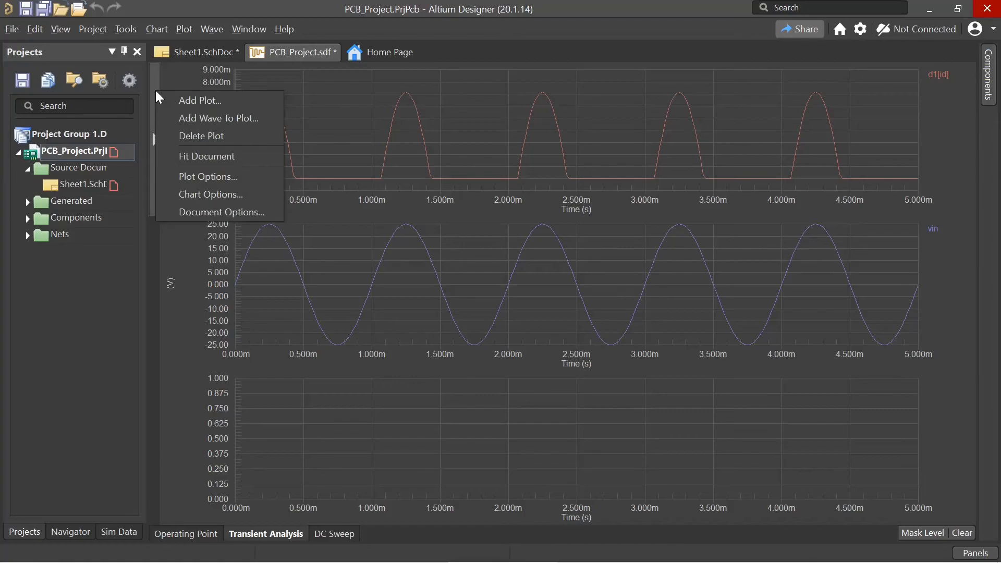
left_click(230, 135)
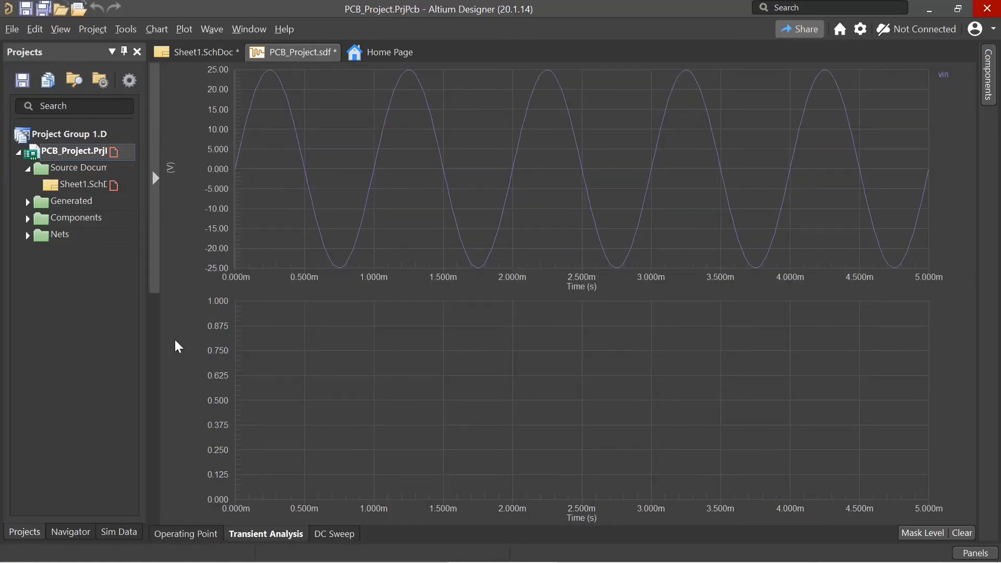
right_click(157, 346)
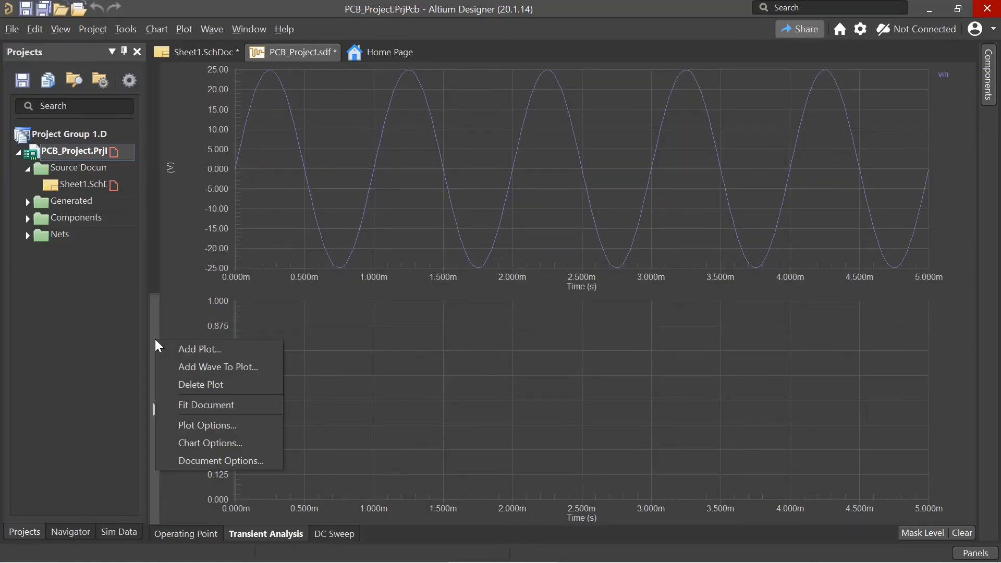
left_click(215, 386)
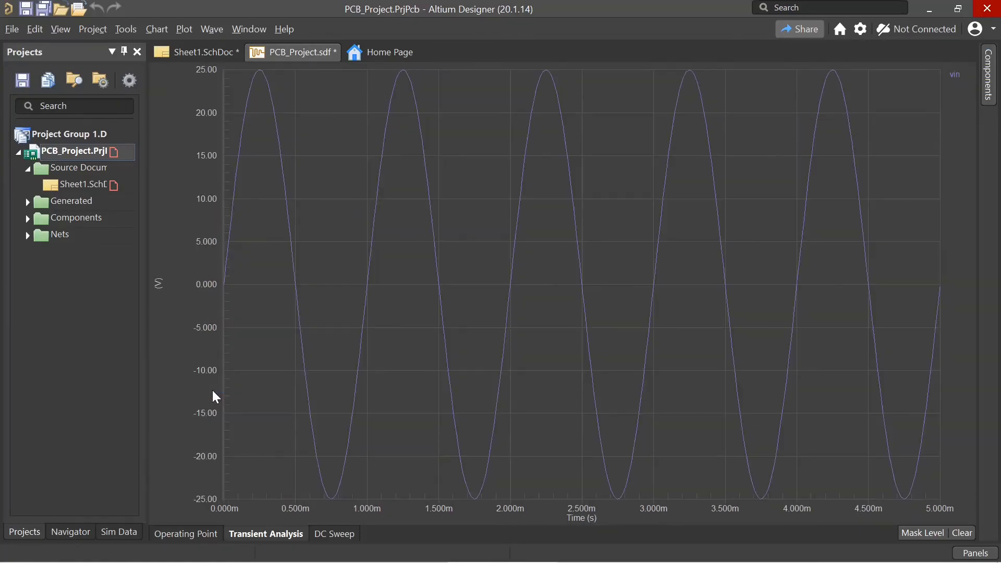
Add a wave with the expression voutp-voutn to the vin plot in the transient analysis.
right_click(157, 199)
left_click(257, 230)
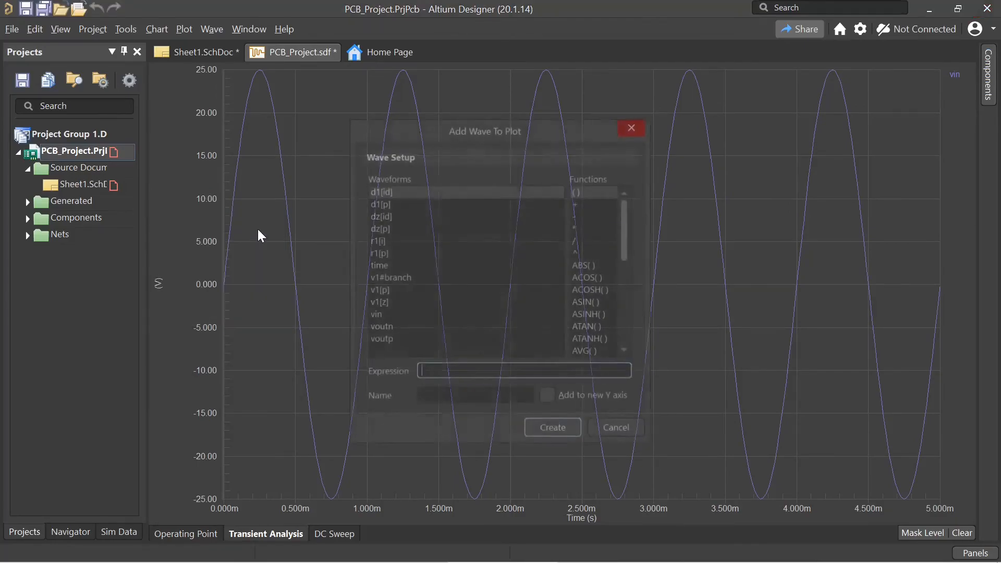
left_click(385, 341)
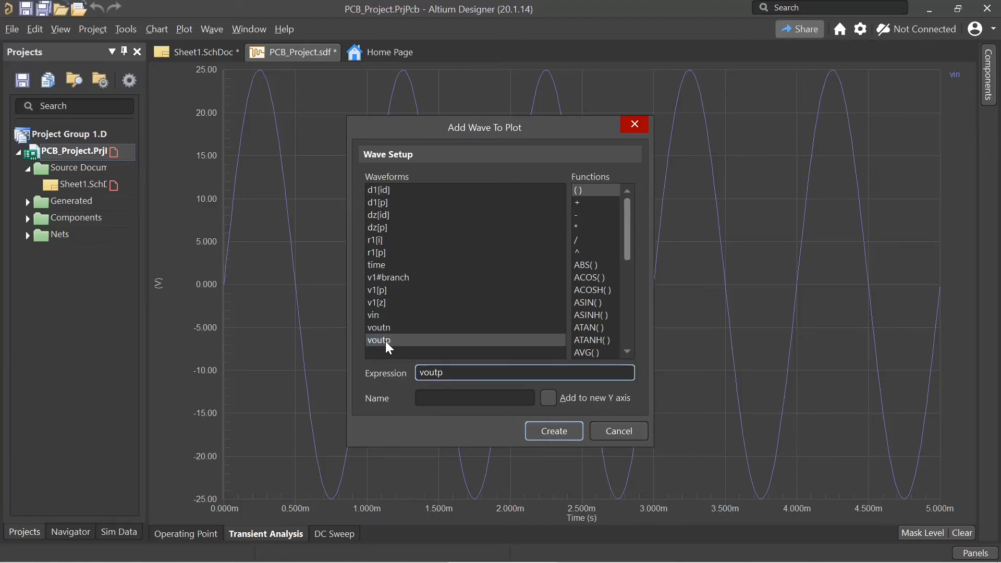
type("-")
left_click(379, 328)
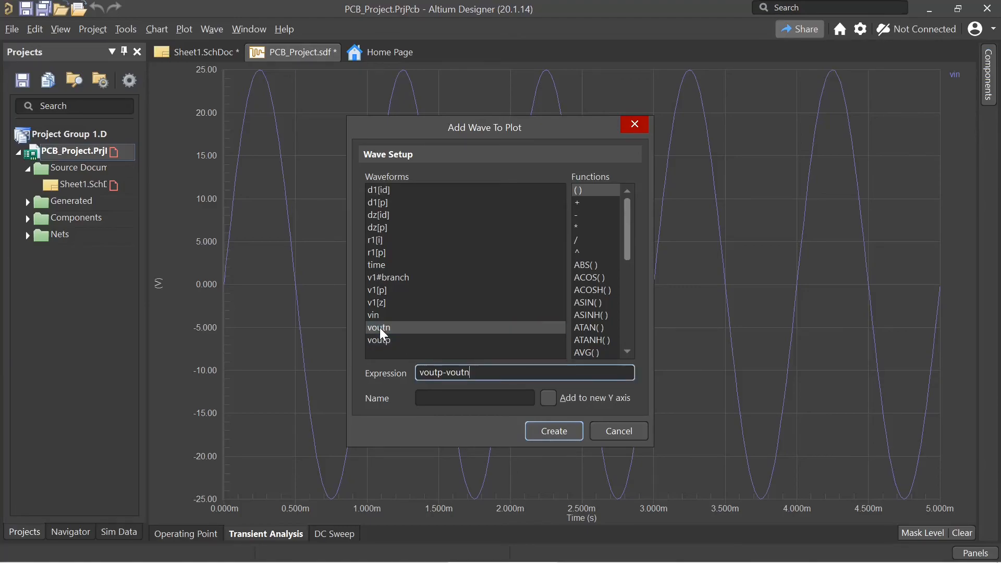
left_click(570, 431)
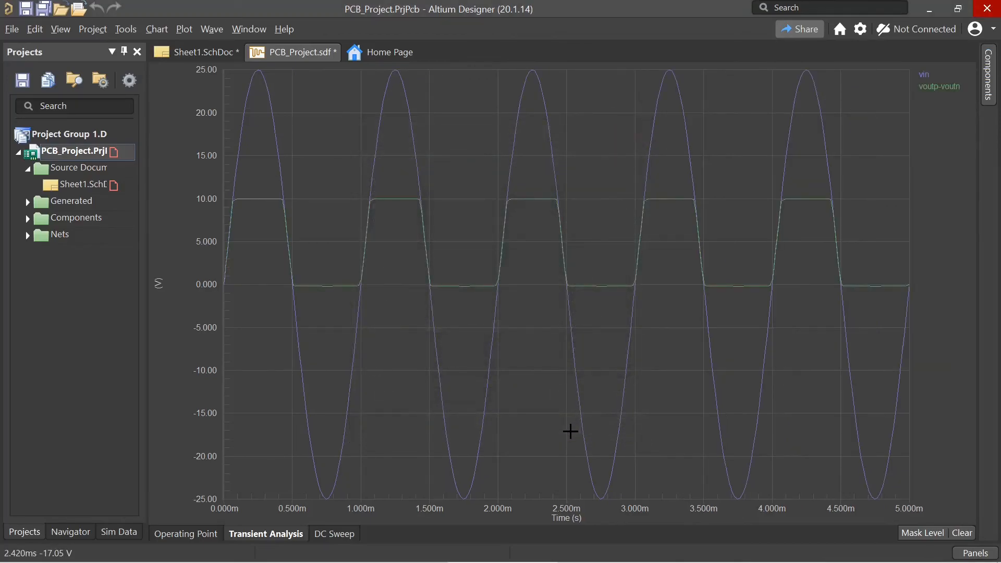
Swap the chart's foreground and background colours, set the background to white and enable bold waveforms.
right_click(252, 176)
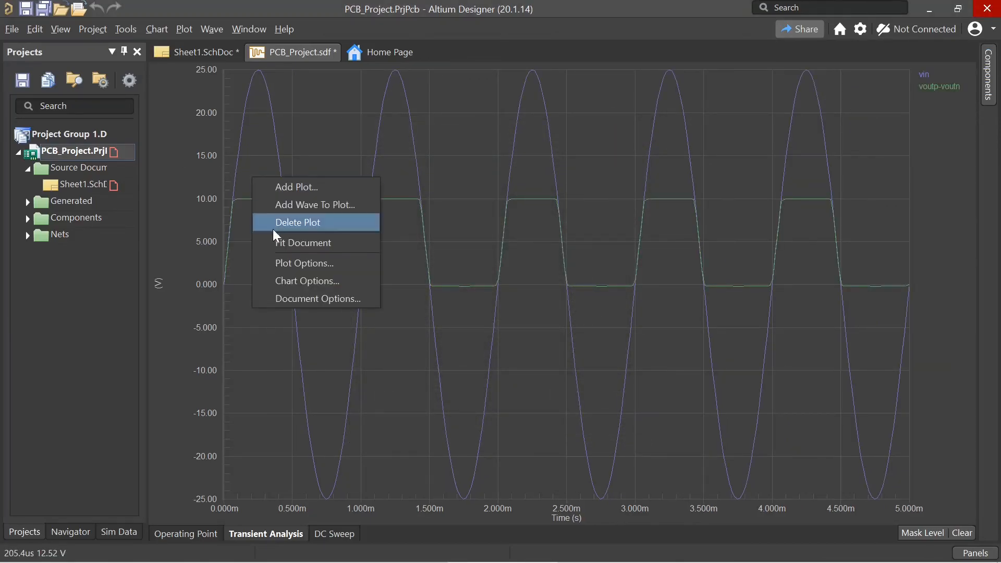
left_click(325, 295)
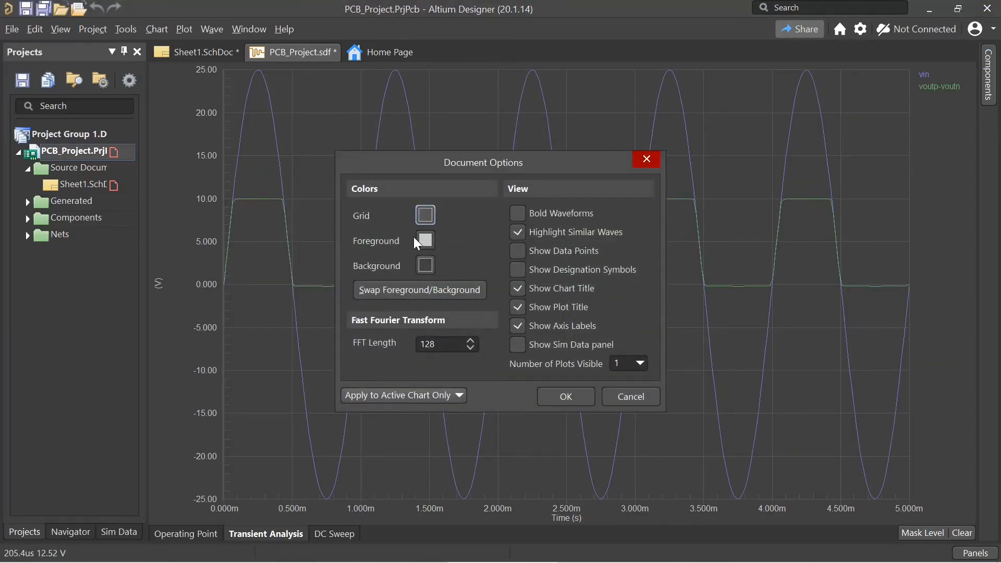
left_click(413, 295)
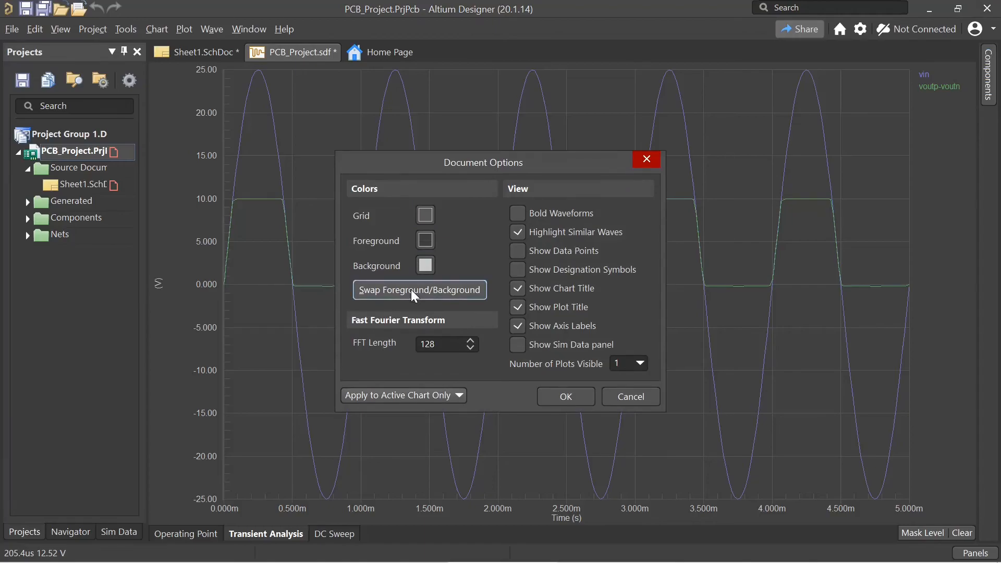
left_click(425, 265)
left_click(386, 339)
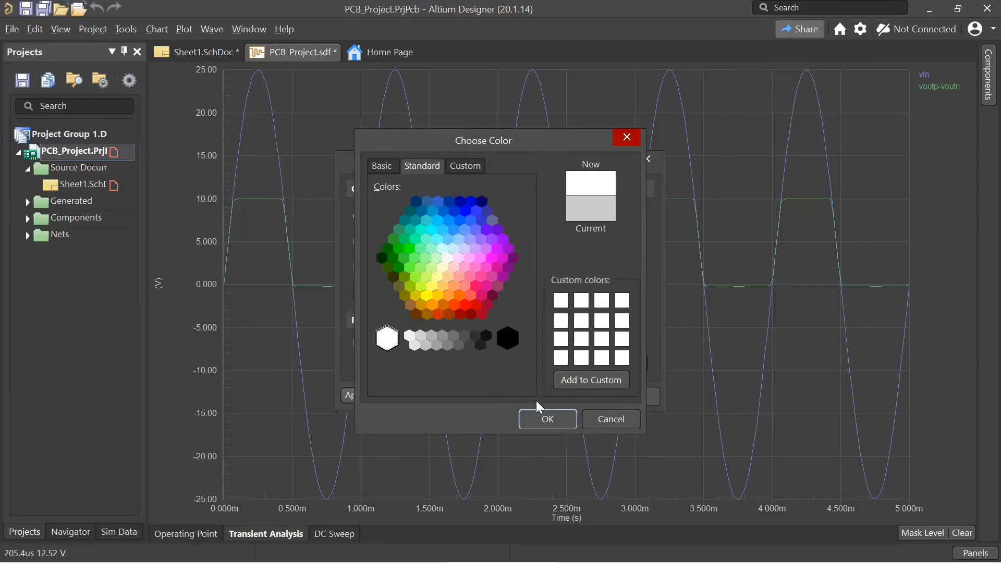
left_click(547, 419)
left_click(550, 214)
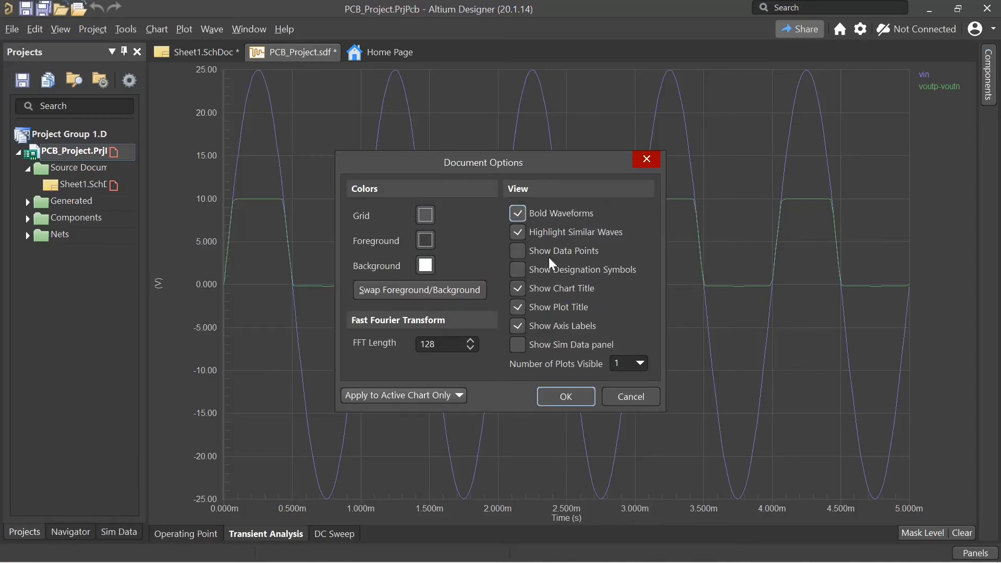
left_click(569, 396)
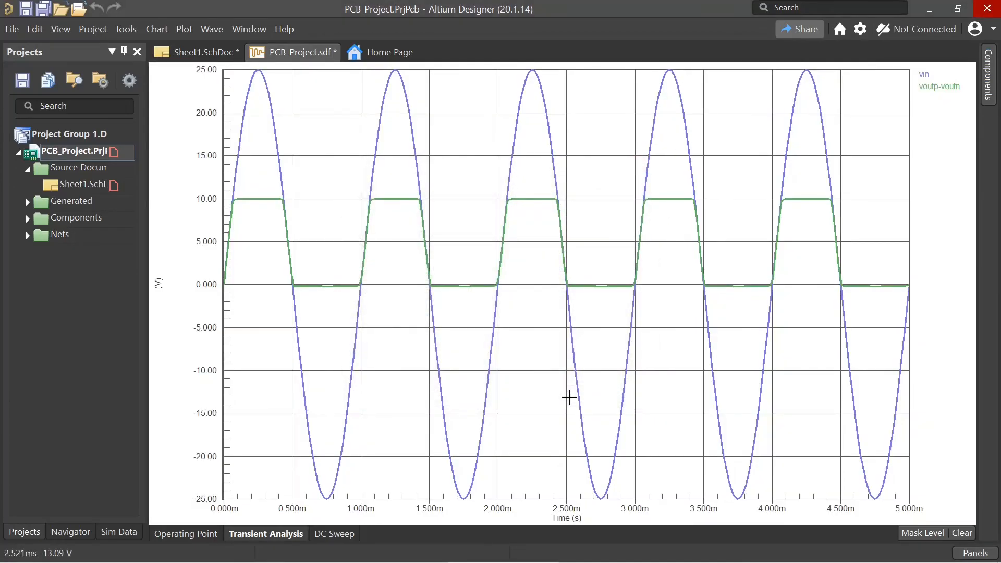